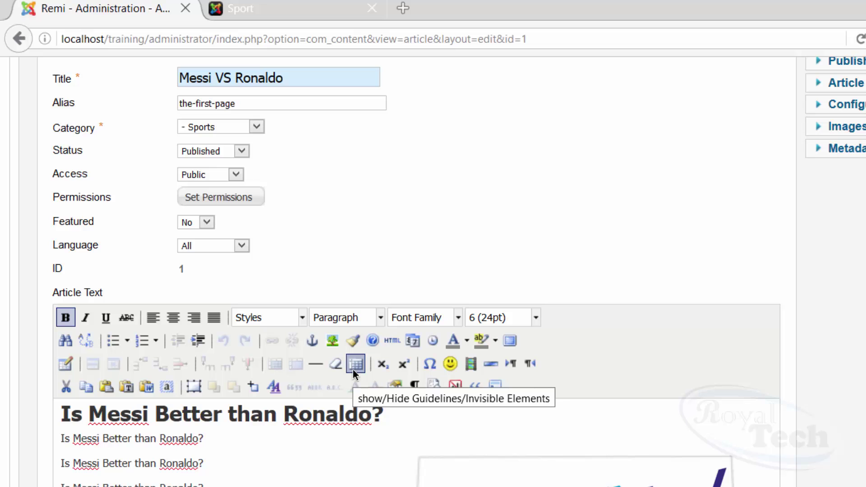
Set up a centre-aligned table of 2 columns and 4 rows, and view its advanced properties.
{"action": "left_click", "coordinate": [63, 365]}
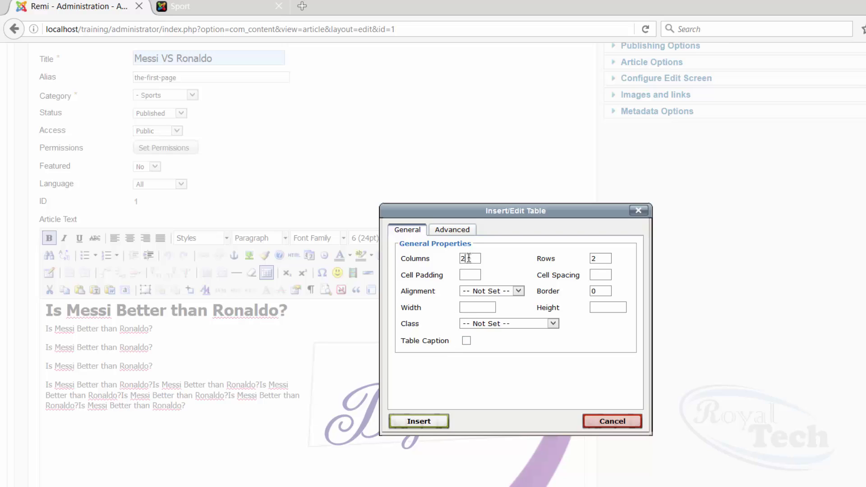
{"action": "left_click_drag", "start_coordinate": [601, 258], "coordinate": [586, 257]}
{"action": "left_click", "coordinate": [516, 292]}
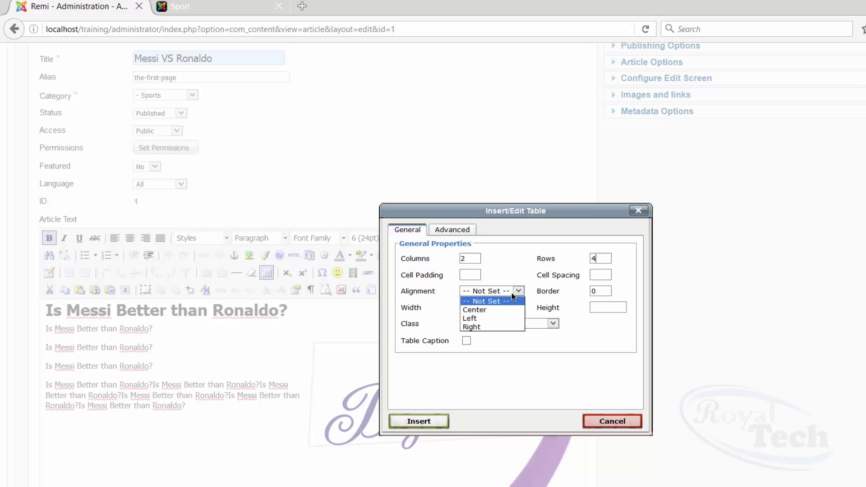
{"action": "left_click", "coordinate": [510, 311]}
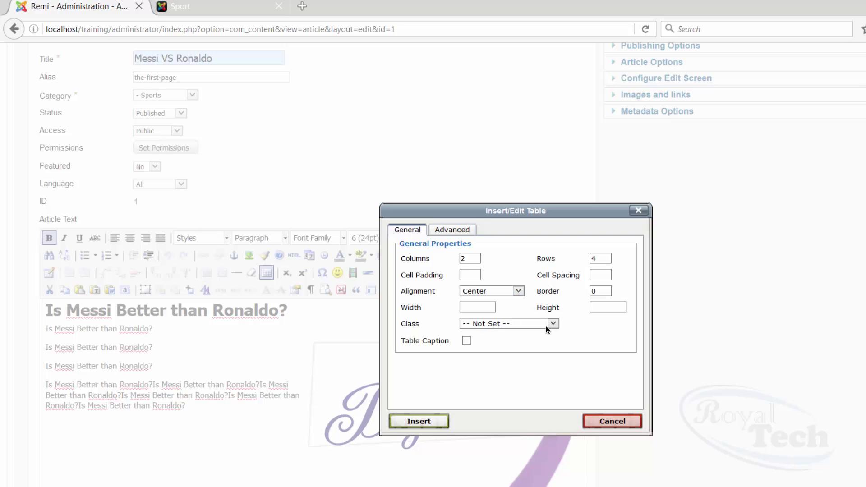
{"action": "left_click", "coordinate": [445, 230]}
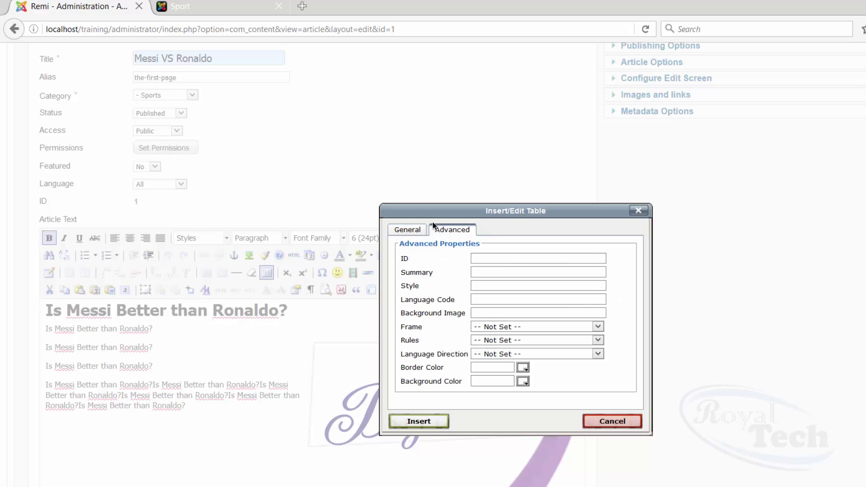
Insert the empty table and type 'Number of Matches' in its first header cell.
{"action": "left_click", "coordinate": [419, 421]}
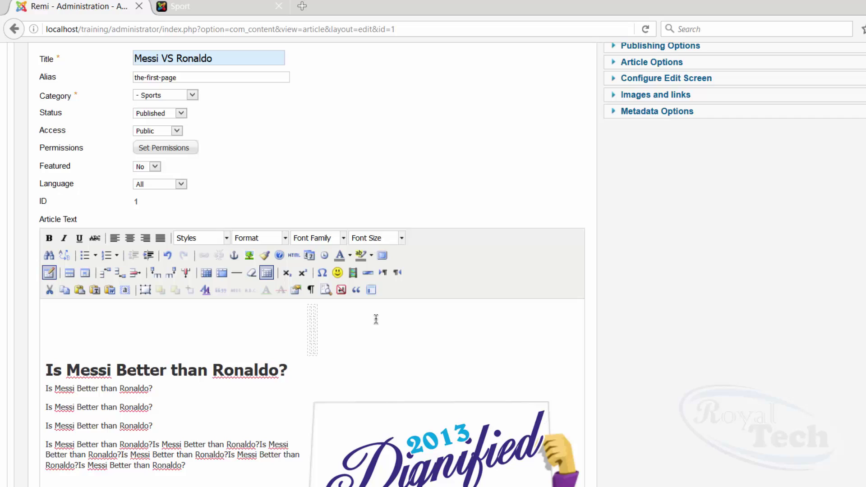
{"action": "type", "text": "N8"}
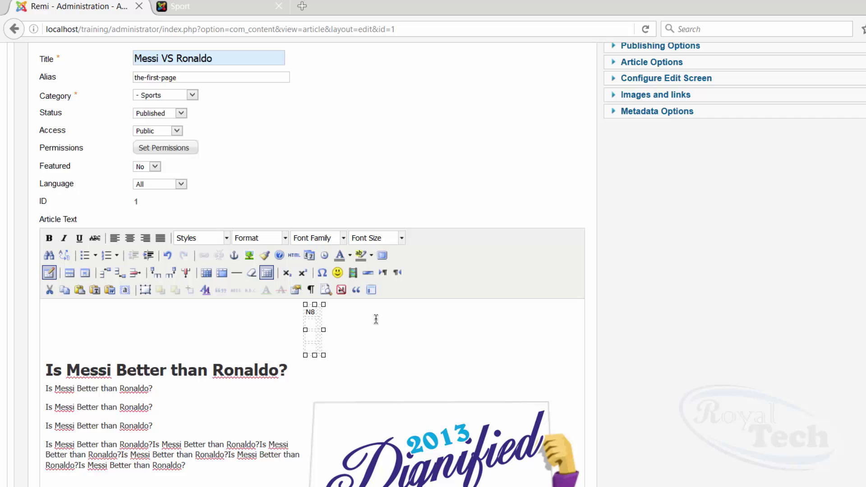
{"action": "type", "text": "mbe"}
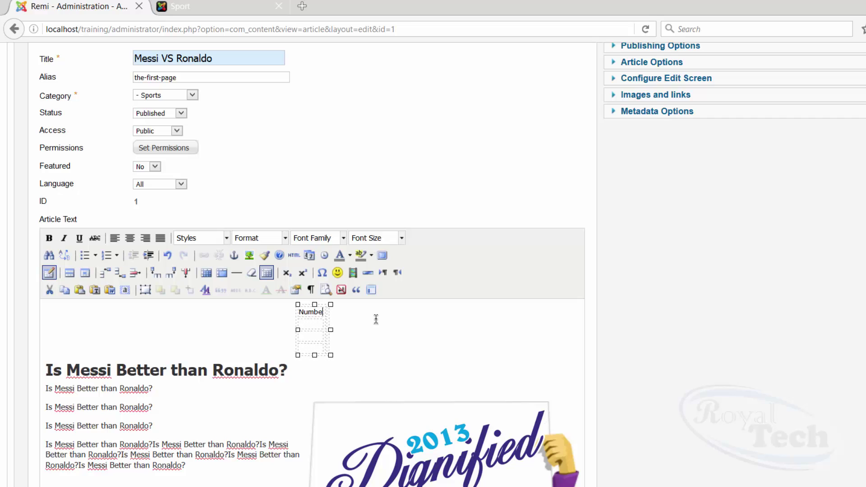
{"action": "type", "text": "r of Ma"}
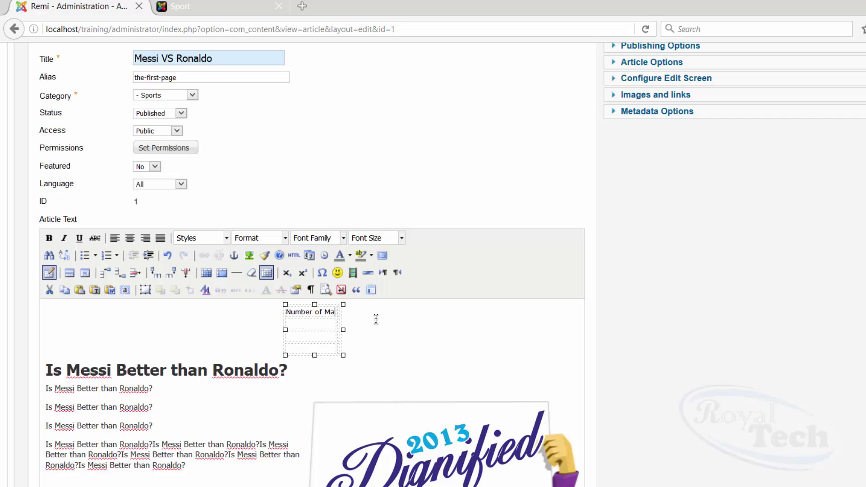
{"action": "type", "text": "tche"}
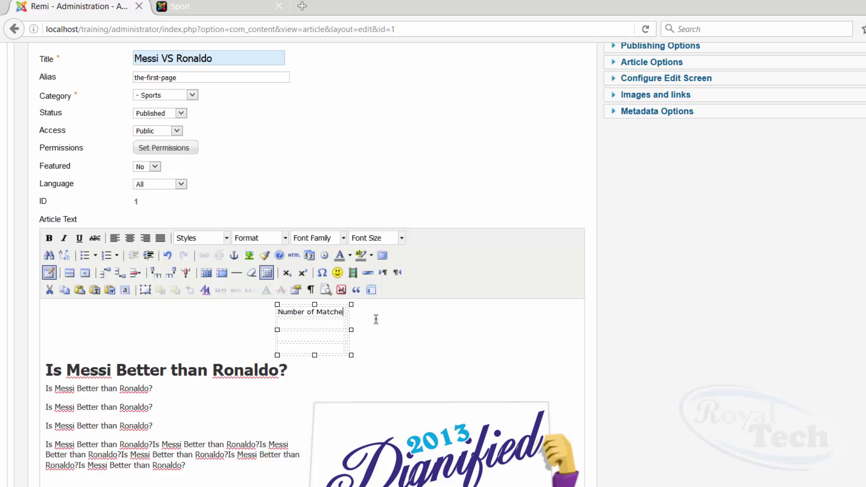
{"action": "type", "text": "s"}
{"action": "scroll", "coordinate": [382, 307], "scroll_direction": "down", "scroll_amount": 3}
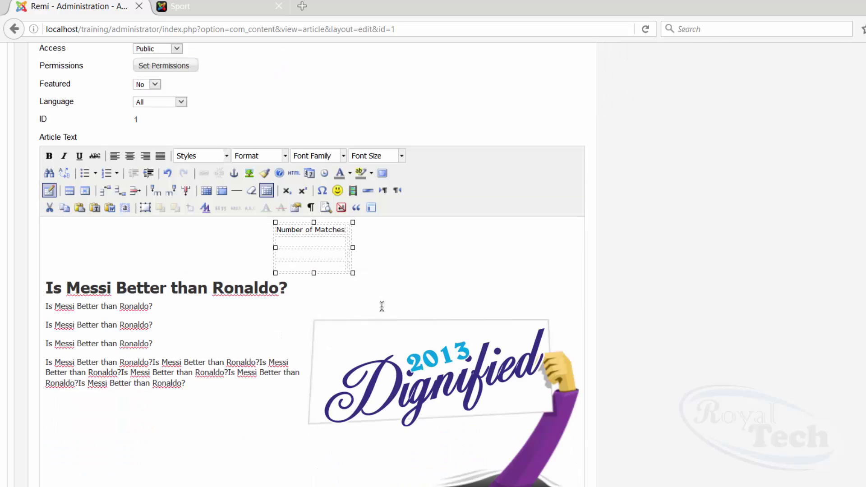
Label the second header cell 'No. of Goals', correcting the typo.
{"action": "left_click", "coordinate": [351, 233]}
{"action": "left_click", "coordinate": [350, 231]}
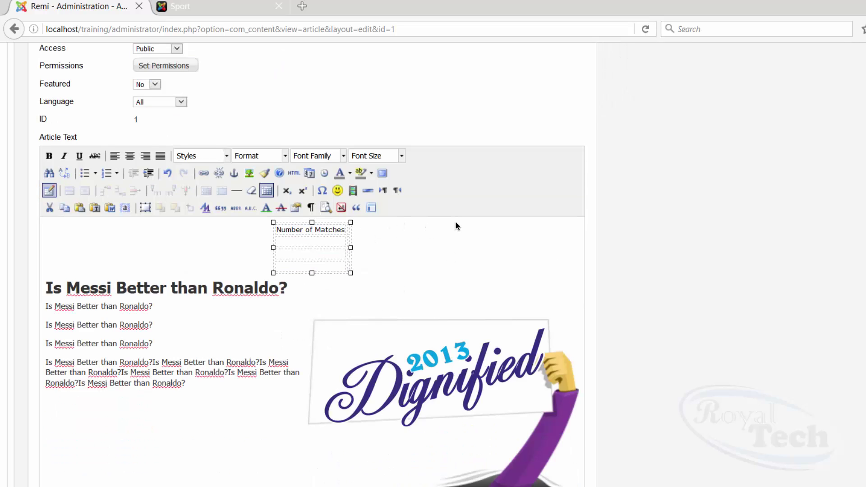
{"action": "type", "text": "N"}
{"action": "key", "text": "BackSpace"}
{"action": "key", "text": "BackSpace"}
{"action": "type", "text": "No. of"}
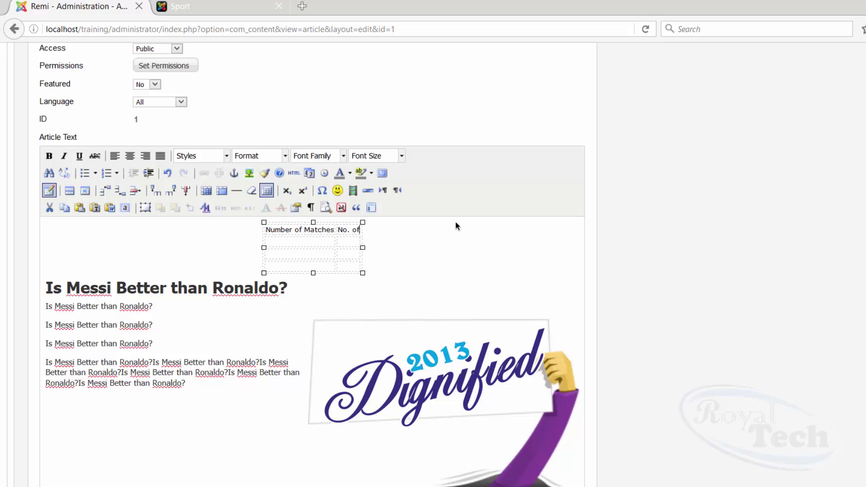
{"action": "type", "text": " Goakls"}
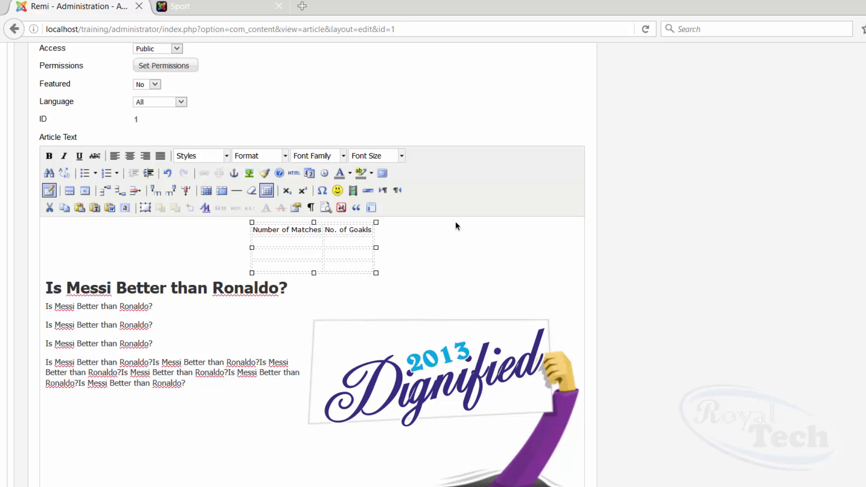
{"action": "key", "text": "BackSpace"}
{"action": "key", "text": "BackSpace"}
{"action": "key", "text": "BackSpace"}
{"action": "type", "text": "ls"}
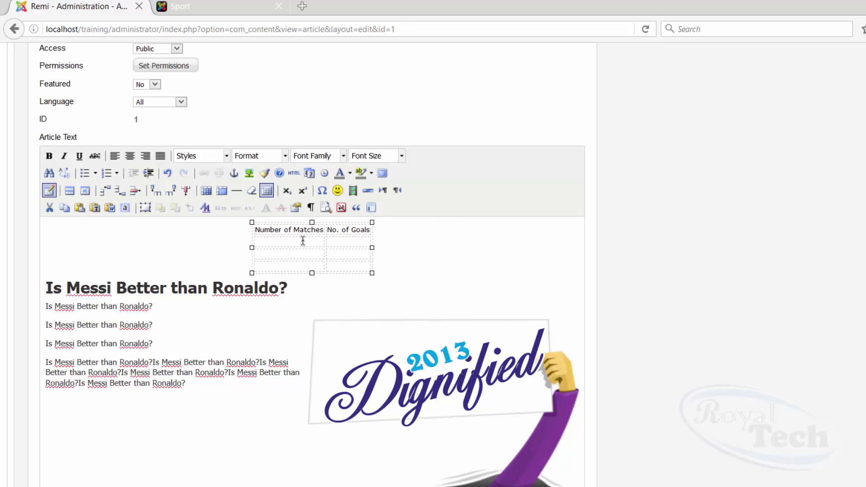
Insert a column before Number of Matches and type 'Player Name' in its header cell.
{"action": "left_click", "coordinate": [301, 241]}
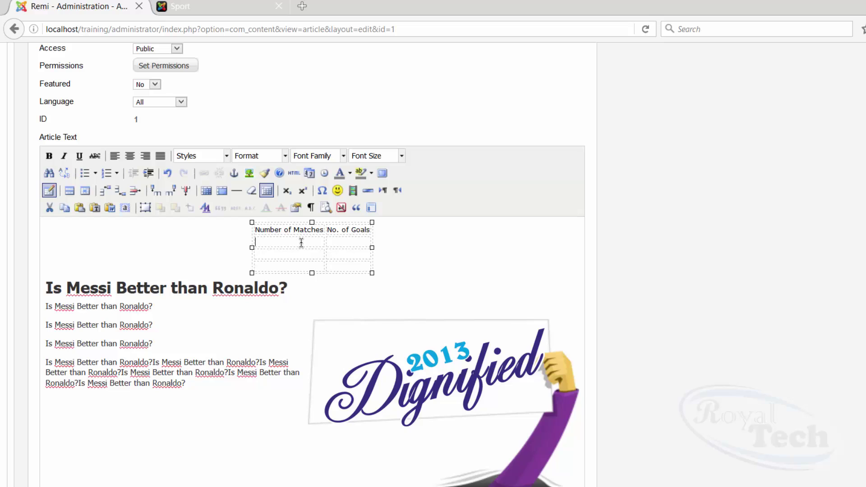
{"action": "left_click", "coordinate": [156, 193]}
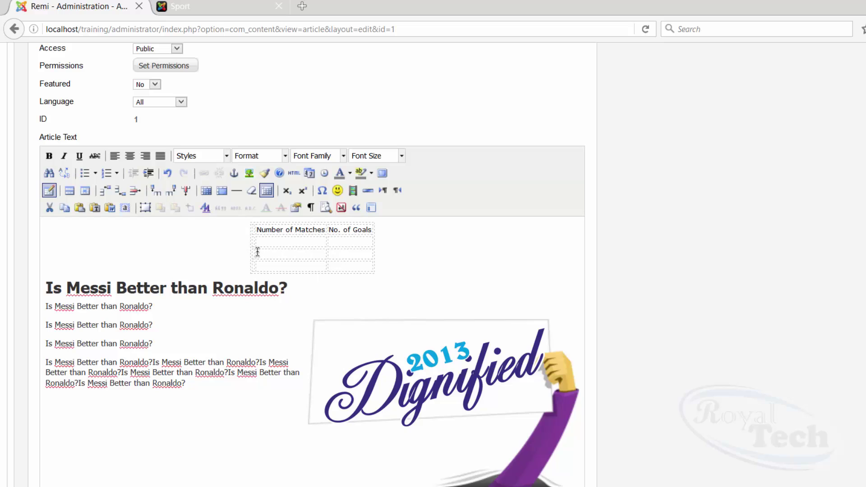
{"action": "left_click", "coordinate": [253, 231]}
{"action": "type", "text": "Player Nmae"}
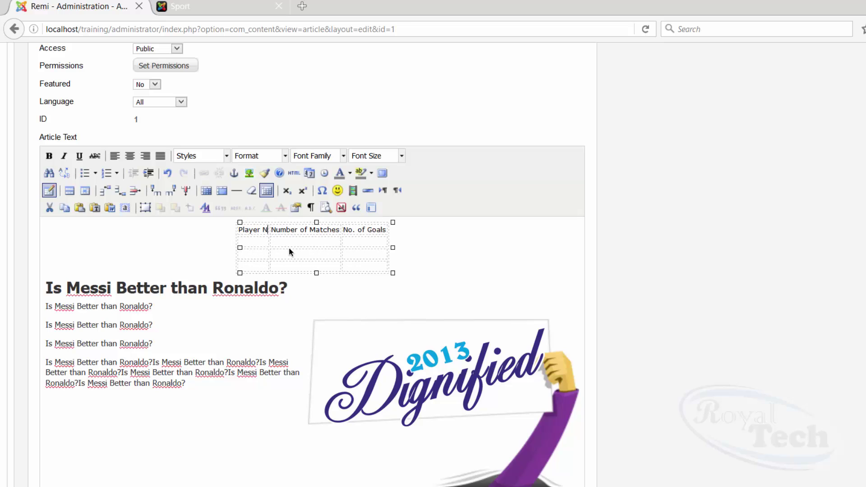
{"action": "key", "text": "BackSpace"}
{"action": "key", "text": "BackSpace"}
{"action": "key", "text": "BackSpace"}
Finish the 'Player Name' header and enter Messi, Ronaldo and Suarez in the first column.
{"action": "type", "text": "ame"}
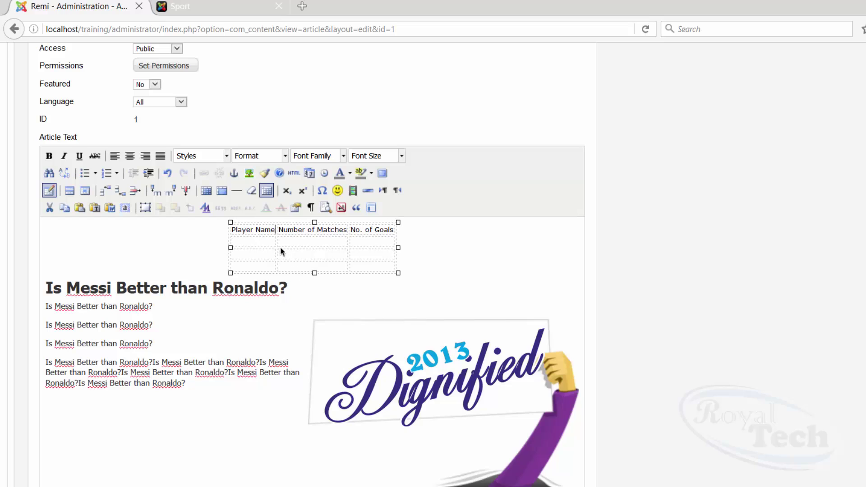
{"action": "left_click", "coordinate": [264, 243]}
{"action": "type", "text": "Messi "}
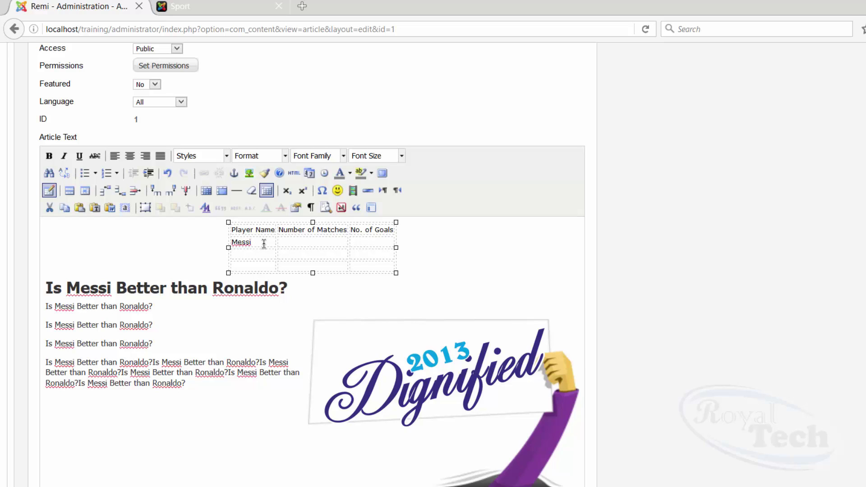
{"action": "type", "text": "Ronaldo"}
{"action": "left_click", "coordinate": [258, 265]}
{"action": "type", "text": "Suarez"}
Fill in matches 10, 10, 8 and goals 34, 50, 30 for the three players.
{"action": "left_click", "coordinate": [313, 240]}
{"action": "type", "text": "10"}
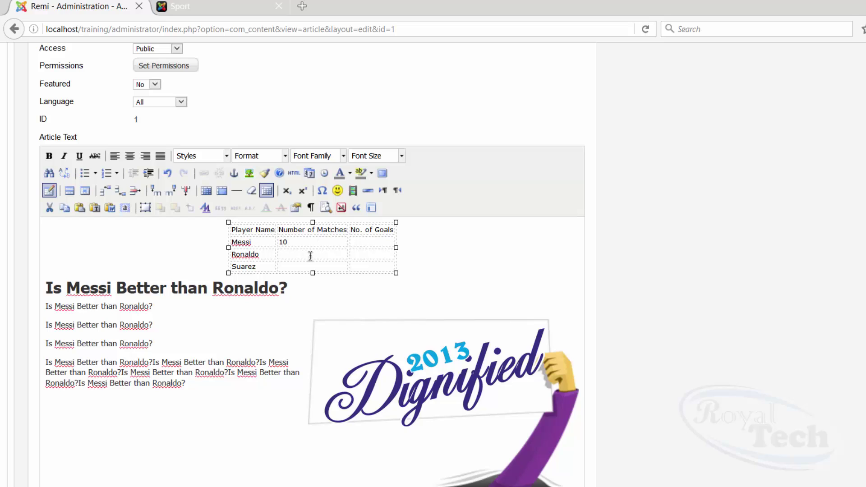
{"action": "left_click", "coordinate": [310, 256]}
{"action": "type", "text": "10"}
{"action": "left_click", "coordinate": [308, 267]}
{"action": "type", "text": "8"}
{"action": "left_click", "coordinate": [376, 242]}
{"action": "type", "text": "34"}
{"action": "left_click", "coordinate": [361, 266]}
{"action": "type", "text": "30"}
{"action": "scroll", "coordinate": [471, 265], "scroll_direction": "down", "scroll_amount": 2}
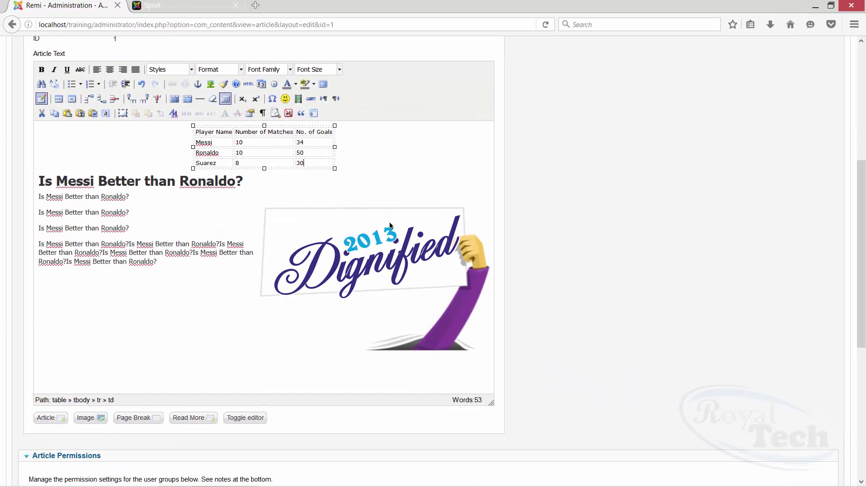
{"action": "scroll", "coordinate": [388, 223], "scroll_direction": "up", "scroll_amount": 5}
Save the article and reload the site's Sport page to view the stats table.
{"action": "left_click", "coordinate": [627, 47]}
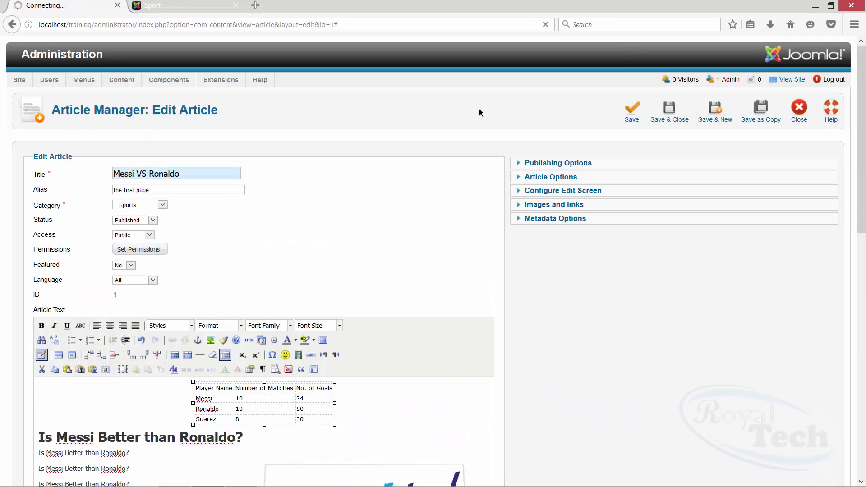
{"action": "left_click", "coordinate": [172, 5]}
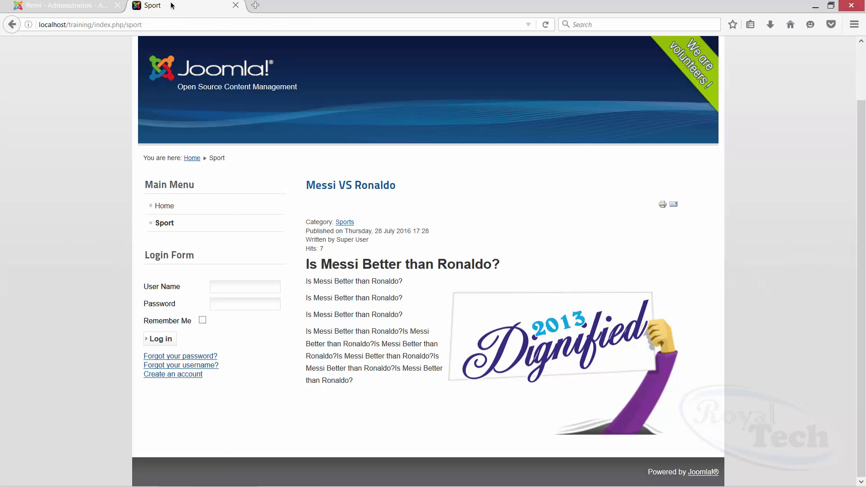
{"action": "left_click", "coordinate": [547, 24]}
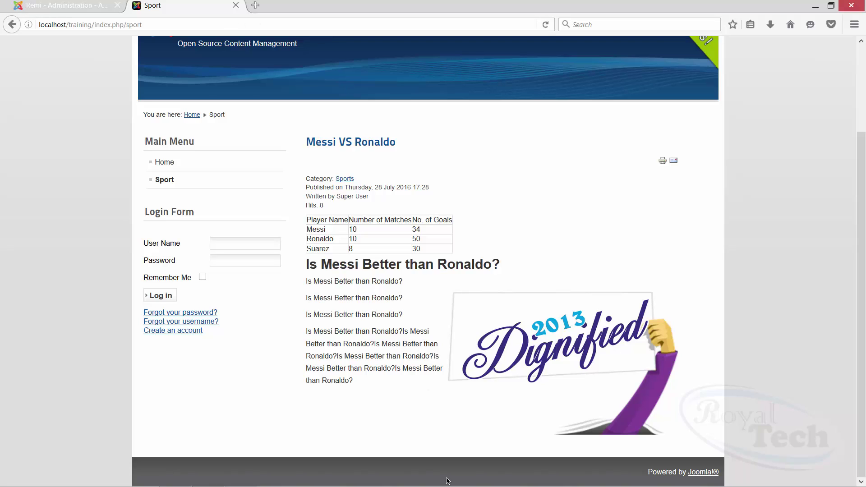
Make the table's header row bold at 18pt.
{"action": "left_click", "coordinate": [69, 5]}
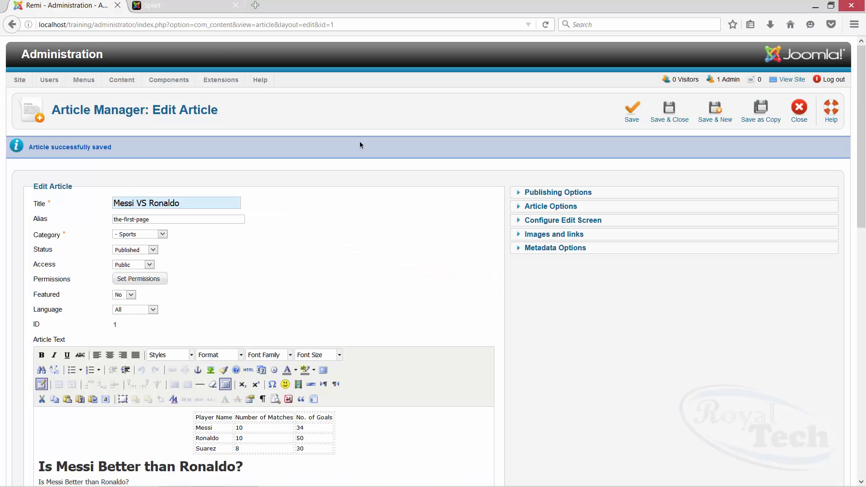
{"action": "scroll", "coordinate": [411, 218], "scroll_direction": "down", "scroll_amount": 3}
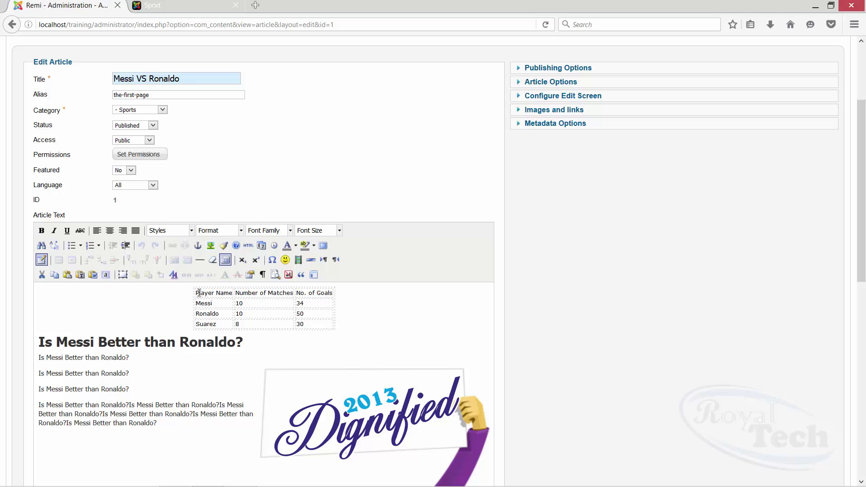
{"action": "left_click_drag", "start_coordinate": [198, 293], "coordinate": [334, 294]}
{"action": "left_click", "coordinate": [41, 230]}
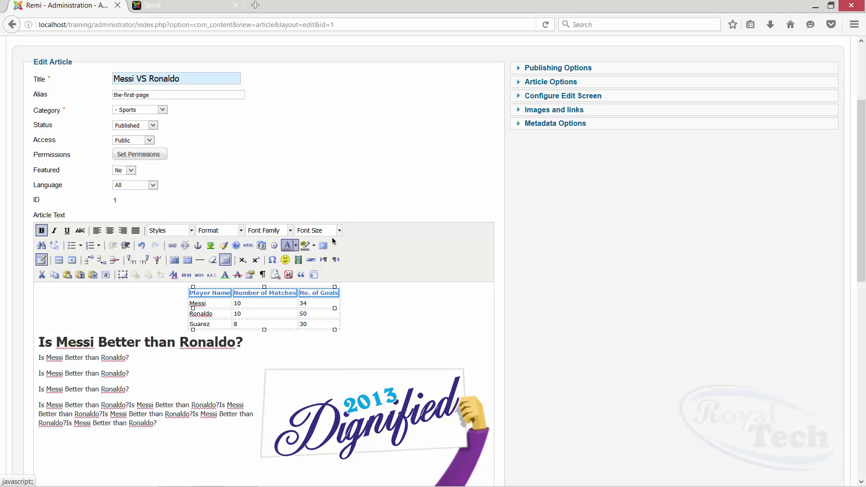
{"action": "left_click", "coordinate": [339, 230]}
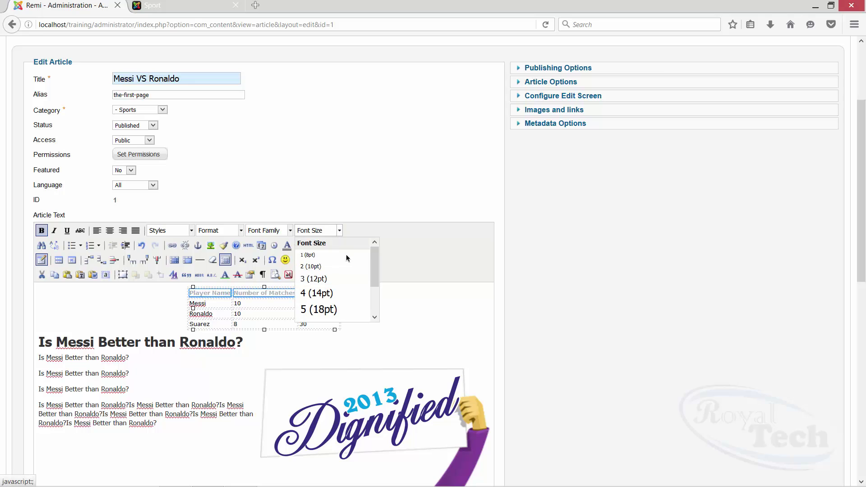
{"action": "left_click", "coordinate": [339, 306]}
{"action": "left_click", "coordinate": [360, 307]}
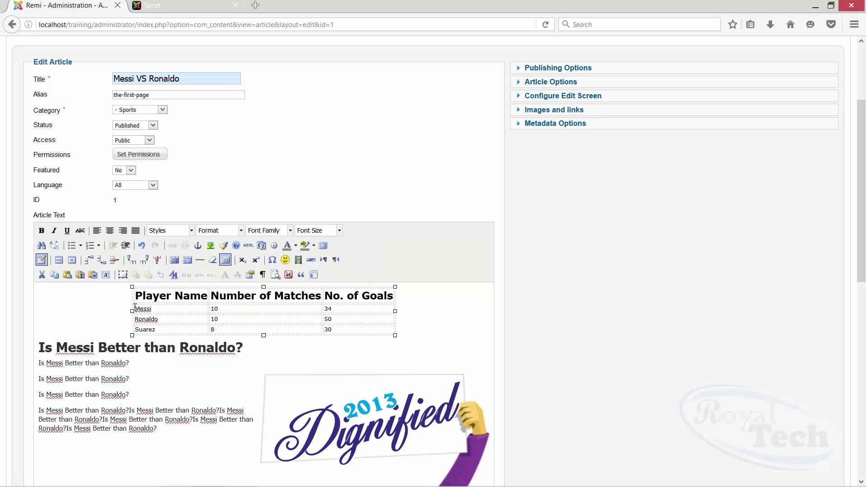
Set the three player rows' text to 14pt.
{"action": "left_click_drag", "start_coordinate": [136, 309], "coordinate": [139, 309]}
{"action": "left_click_drag", "start_coordinate": [229, 315], "coordinate": [362, 328]}
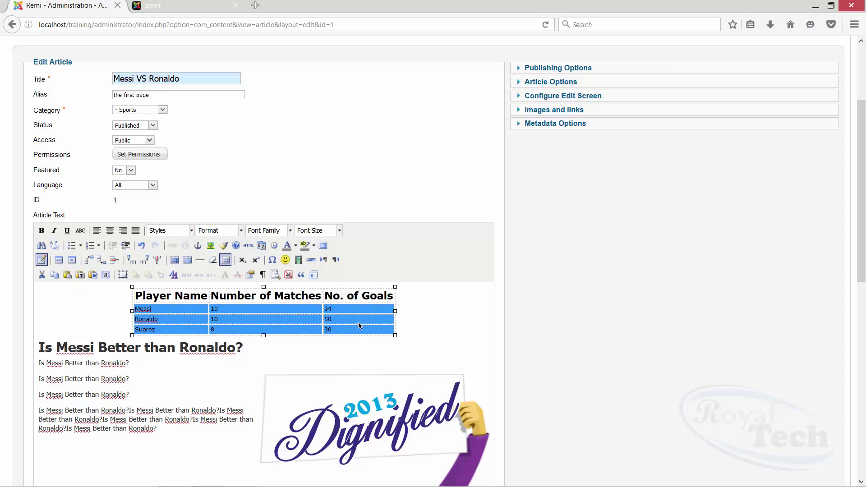
{"action": "left_click", "coordinate": [340, 230]}
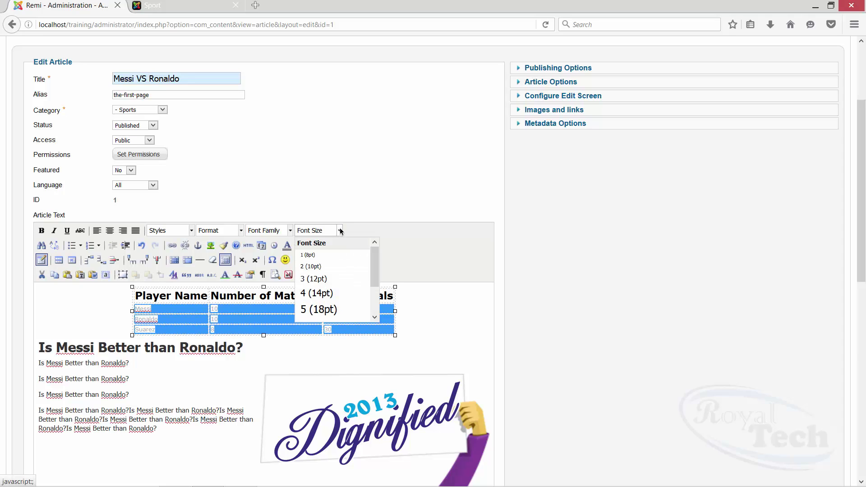
{"action": "left_click", "coordinate": [332, 293]}
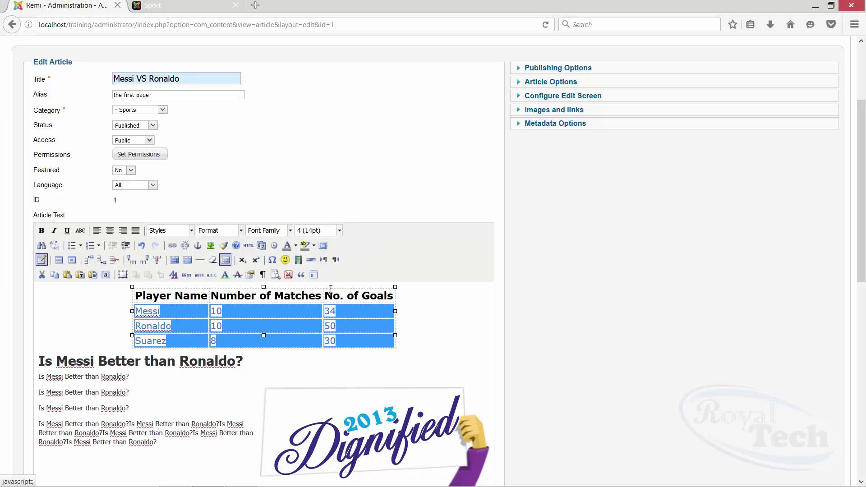
{"action": "left_click", "coordinate": [454, 334]}
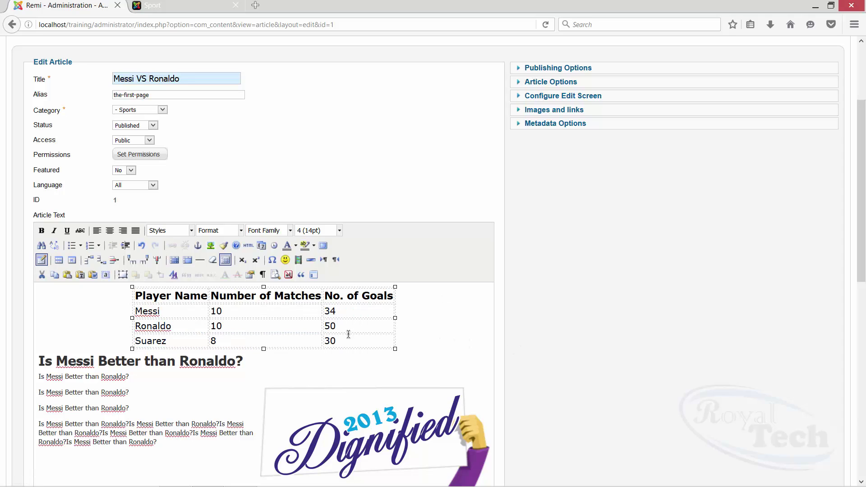
Centre the numbers in the Matches and Goals cells of every row.
{"action": "left_click_drag", "start_coordinate": [213, 310], "coordinate": [367, 340]}
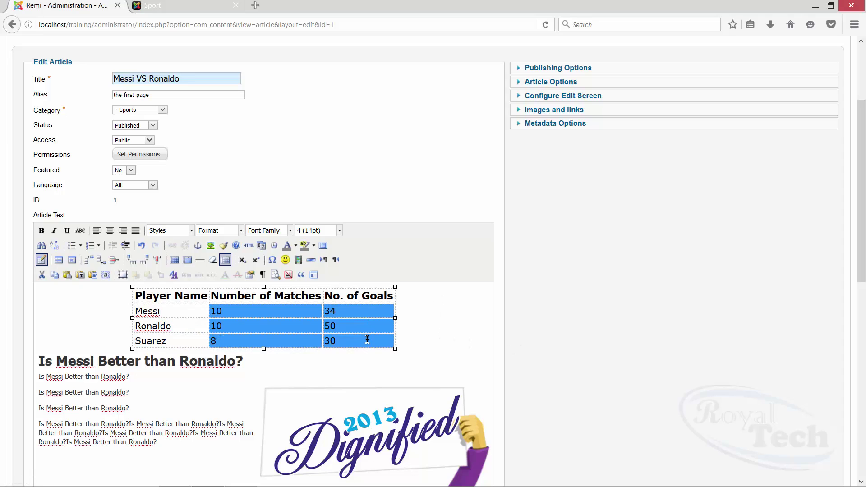
{"action": "left_click", "coordinate": [110, 231]}
{"action": "left_click", "coordinate": [454, 329]}
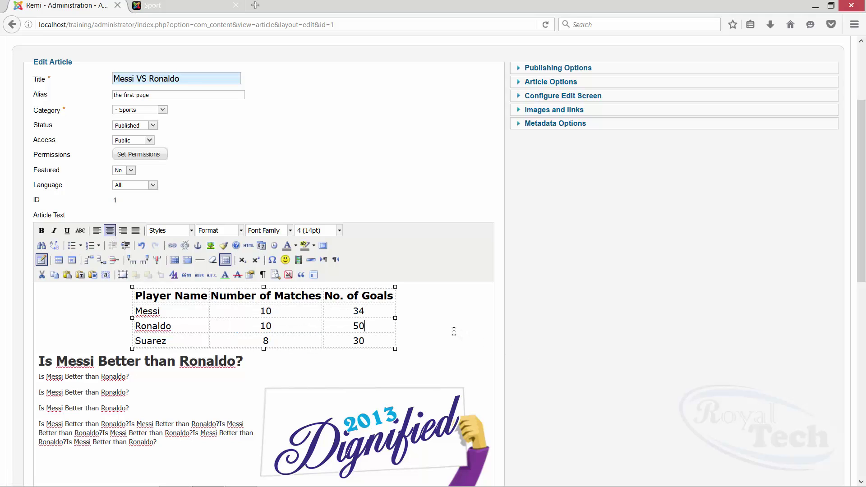
Save the article and reload the Sport page to check the table.
{"action": "key", "text": "ctrl+s"}
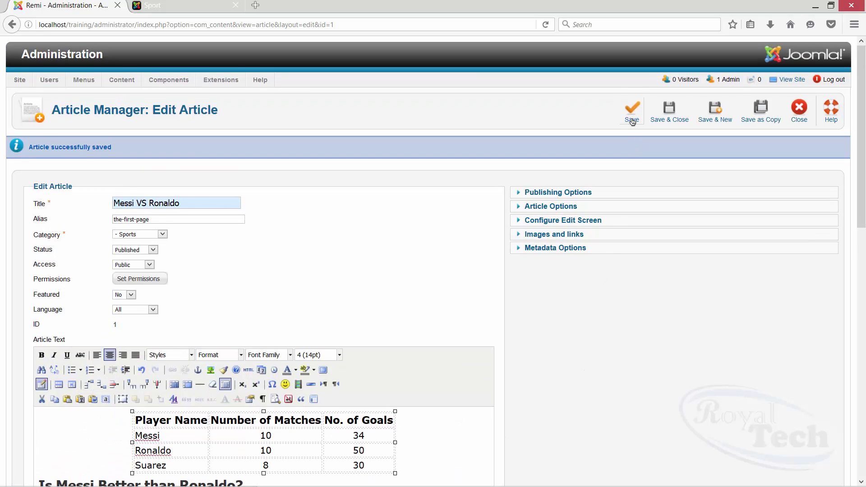
{"action": "left_click", "coordinate": [632, 109]}
{"action": "left_click", "coordinate": [181, 6]}
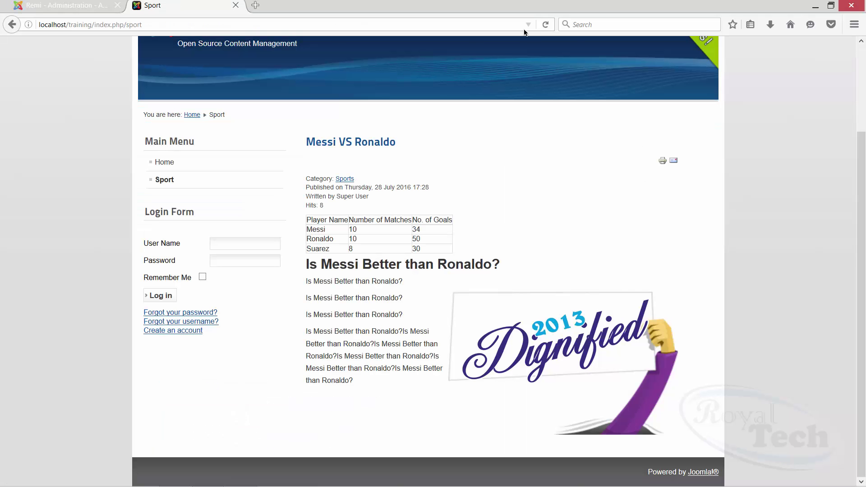
{"action": "left_click", "coordinate": [548, 27]}
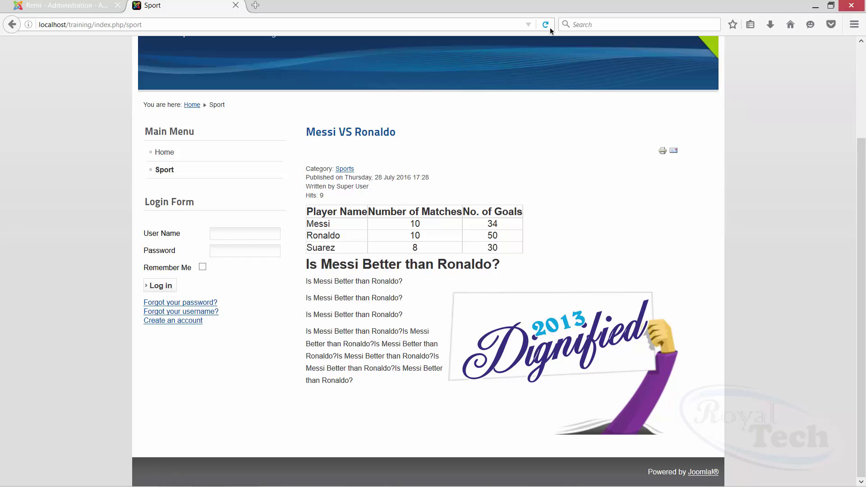
Insert a row beneath the table header and type 'Statistics' in its middle cell.
{"action": "left_click", "coordinate": [68, 5]}
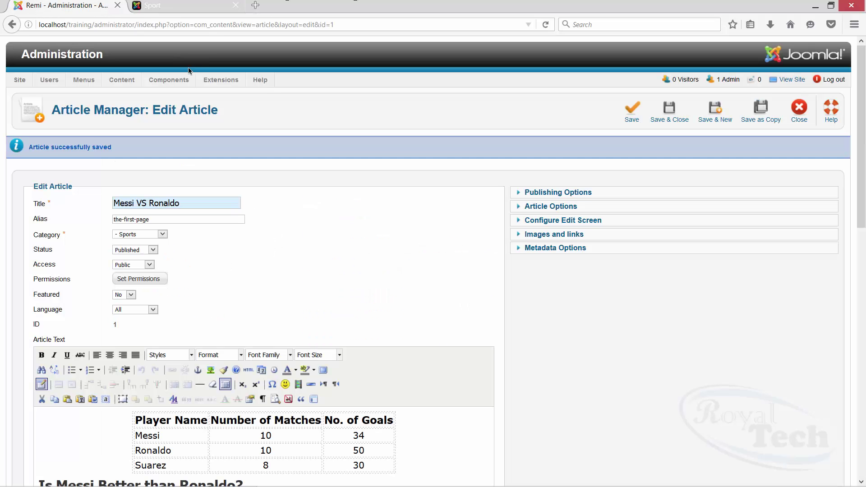
{"action": "scroll", "coordinate": [470, 281], "scroll_direction": "down", "scroll_amount": 3}
{"action": "left_click", "coordinate": [394, 408]}
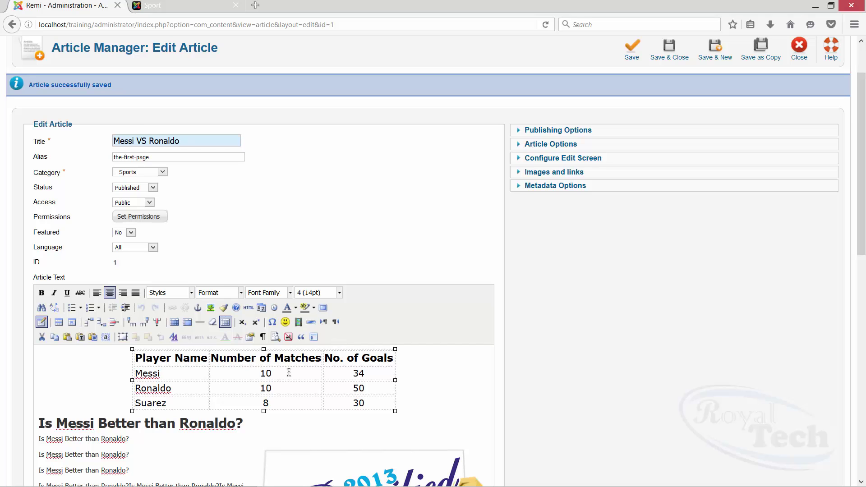
{"action": "left_click", "coordinate": [159, 357]}
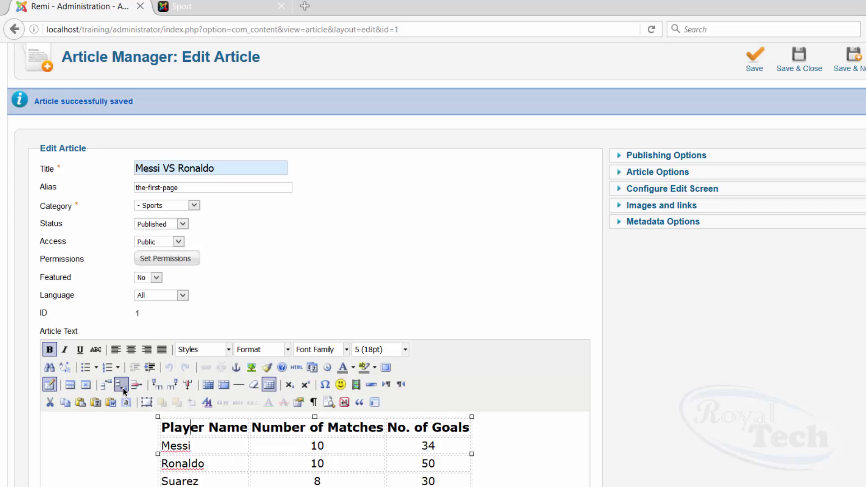
{"action": "left_click", "coordinate": [121, 386]}
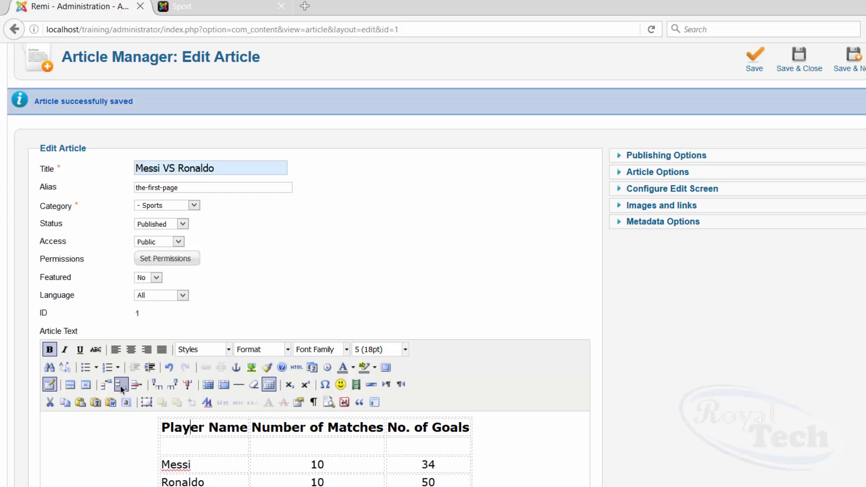
{"action": "left_click", "coordinate": [273, 448]}
{"action": "type", "text": "Statis"}
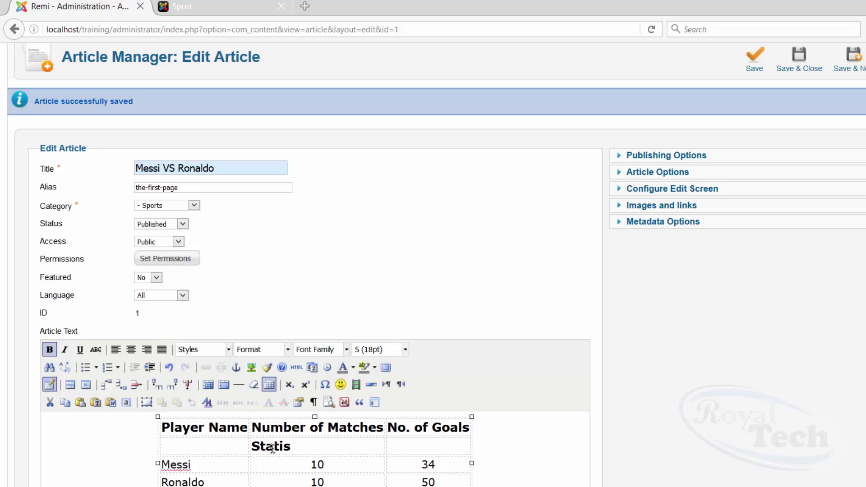
{"action": "type", "text": "t"}
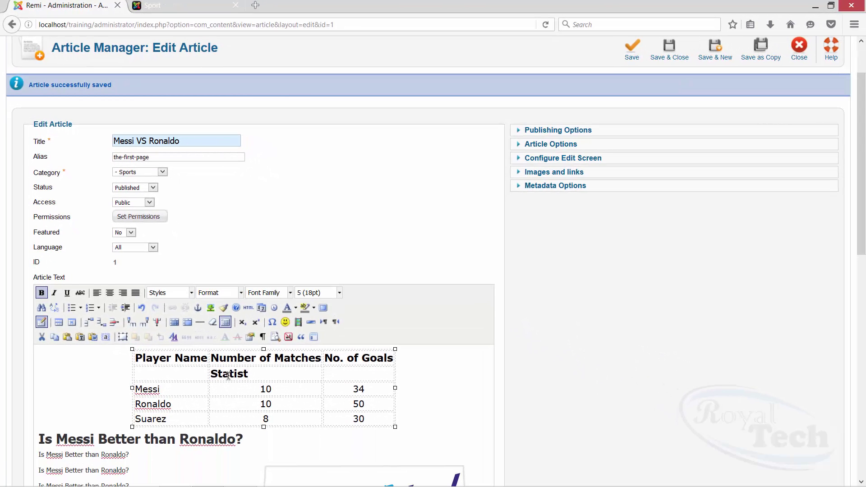
{"action": "key", "text": "BackSpace"}
{"action": "key", "text": "BackSpace"}
{"action": "type", "text": "stics"}
Merge the Statistics cell with its neighbour and centre the word Statistics.
{"action": "left_click_drag", "start_coordinate": [212, 373], "coordinate": [341, 374]}
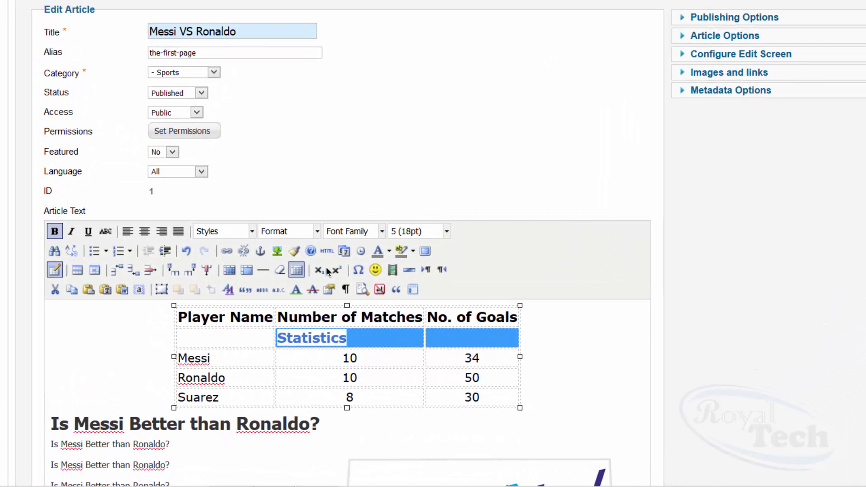
{"action": "left_click", "coordinate": [252, 274]}
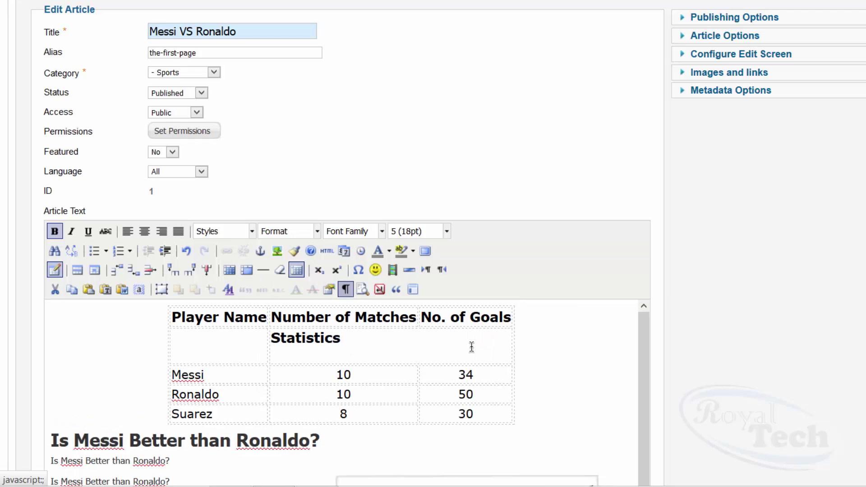
{"action": "left_click", "coordinate": [432, 347]}
{"action": "left_click_drag", "start_coordinate": [340, 345], "coordinate": [270, 345]}
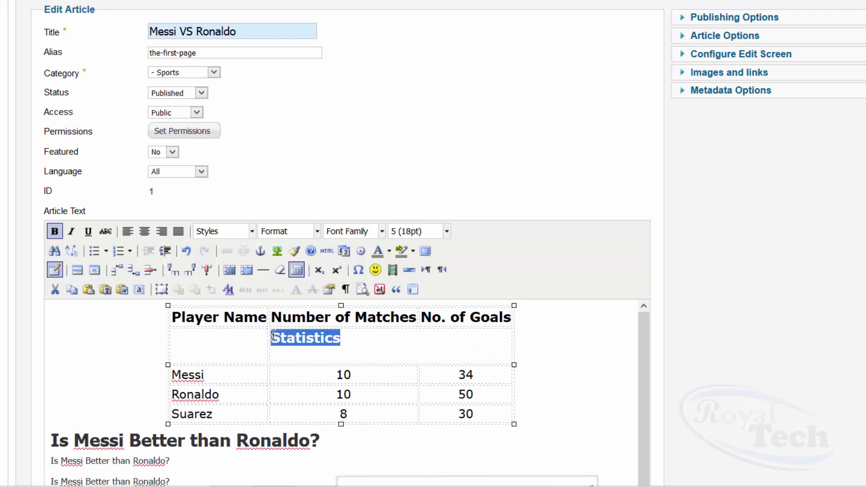
{"action": "left_click", "coordinate": [144, 233]}
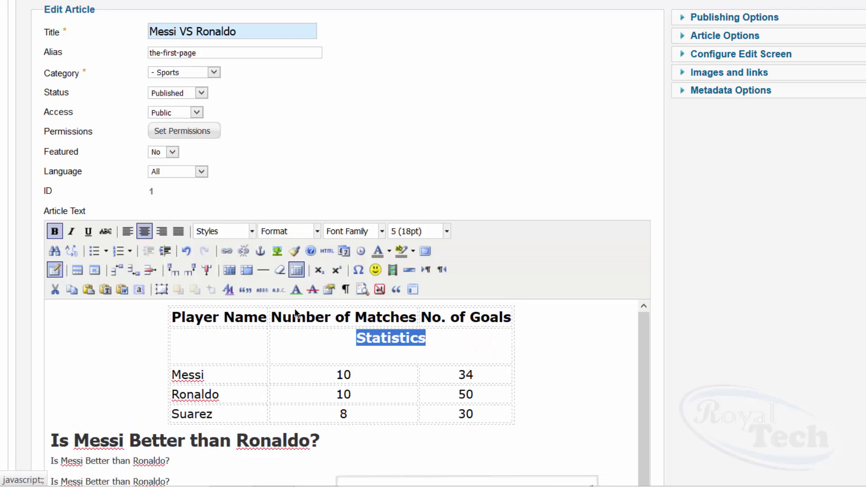
{"action": "left_click", "coordinate": [247, 352]}
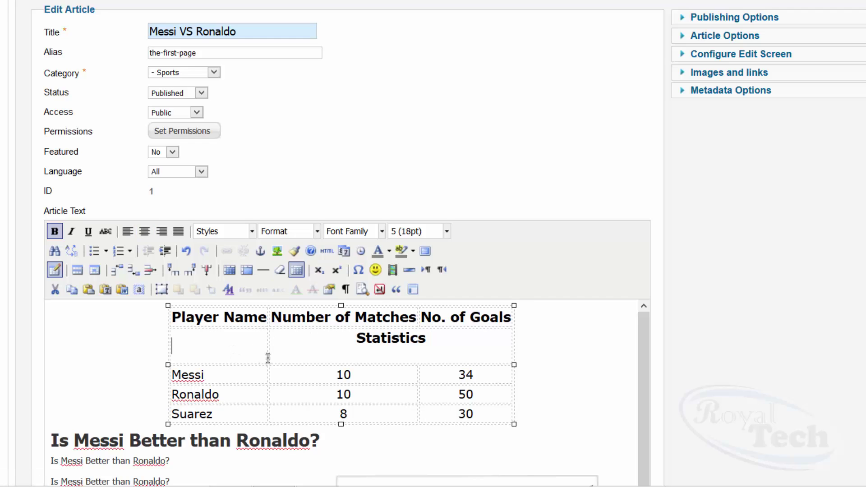
Shrink the Statistics text to 12pt.
{"action": "scroll", "coordinate": [291, 364], "scroll_direction": "down", "scroll_amount": 1}
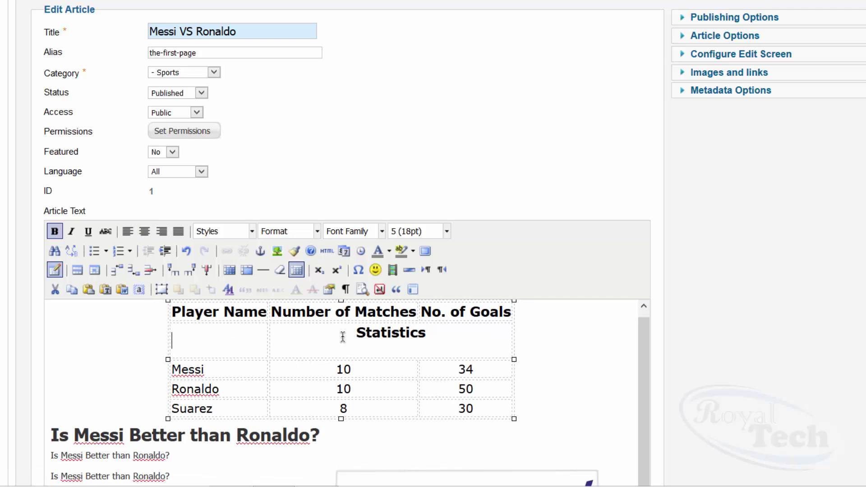
{"action": "left_click_drag", "start_coordinate": [427, 334], "coordinate": [354, 335]}
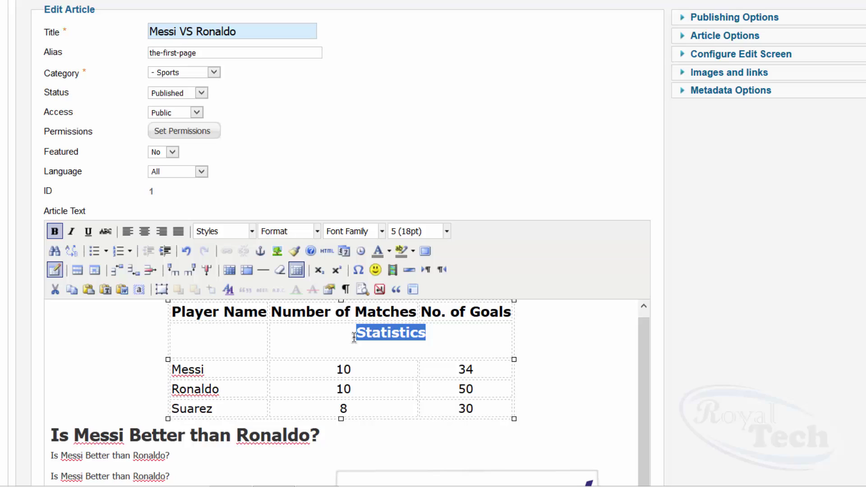
{"action": "left_click", "coordinate": [446, 231]}
{"action": "left_click", "coordinate": [423, 296]}
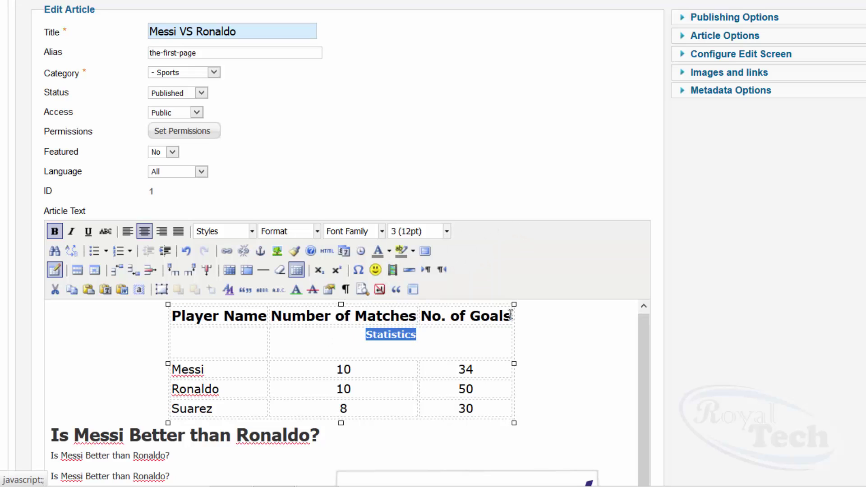
{"action": "left_click", "coordinate": [581, 358]}
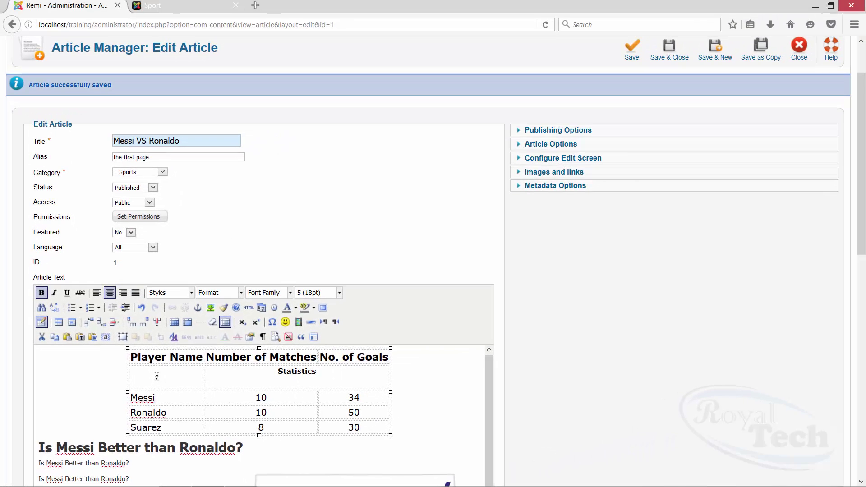
Merge Player Name with the empty cell below, save, and reload the Sport page.
{"action": "left_click_drag", "start_coordinate": [157, 376], "coordinate": [158, 359]}
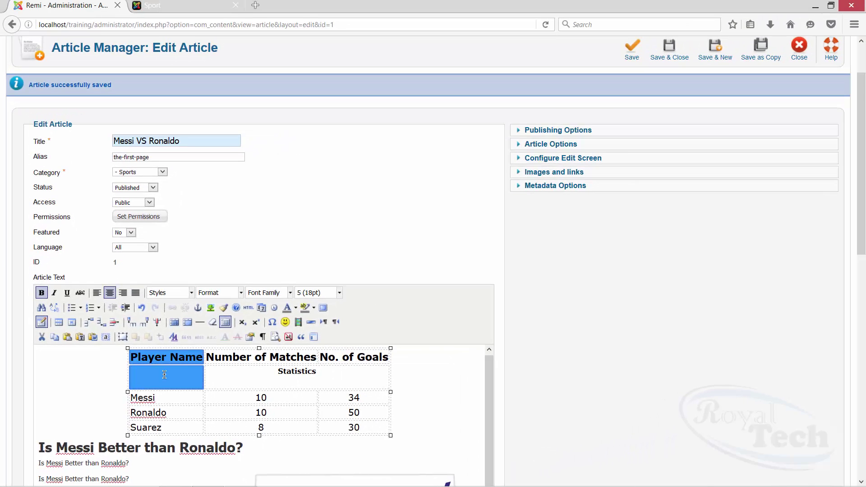
{"action": "left_click", "coordinate": [188, 324]}
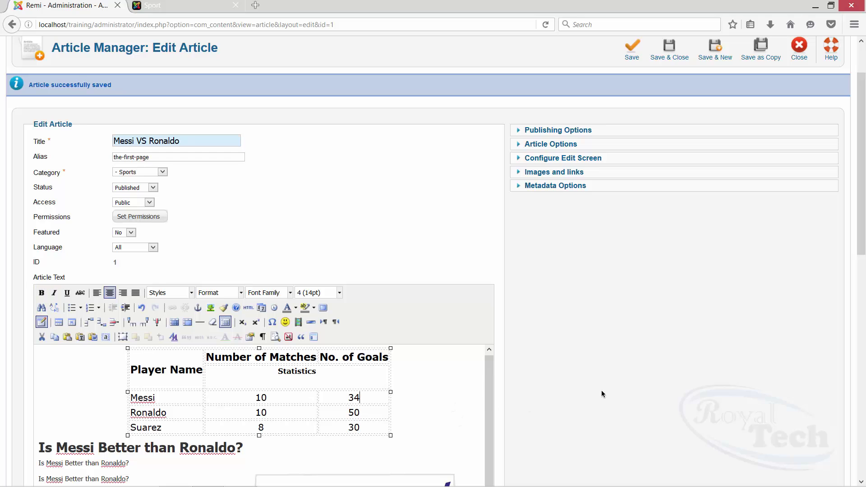
{"action": "scroll", "coordinate": [611, 378], "scroll_direction": "up", "scroll_amount": 3}
{"action": "left_click", "coordinate": [632, 108]}
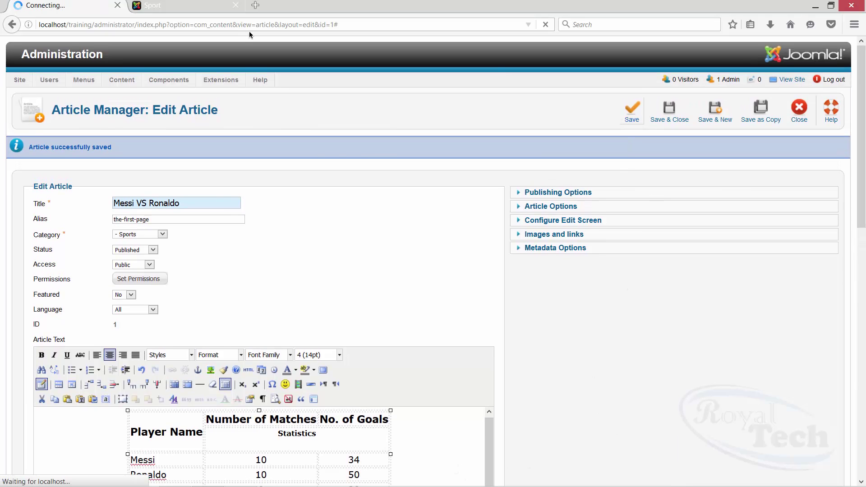
{"action": "left_click", "coordinate": [191, 6]}
{"action": "left_click", "coordinate": [546, 25]}
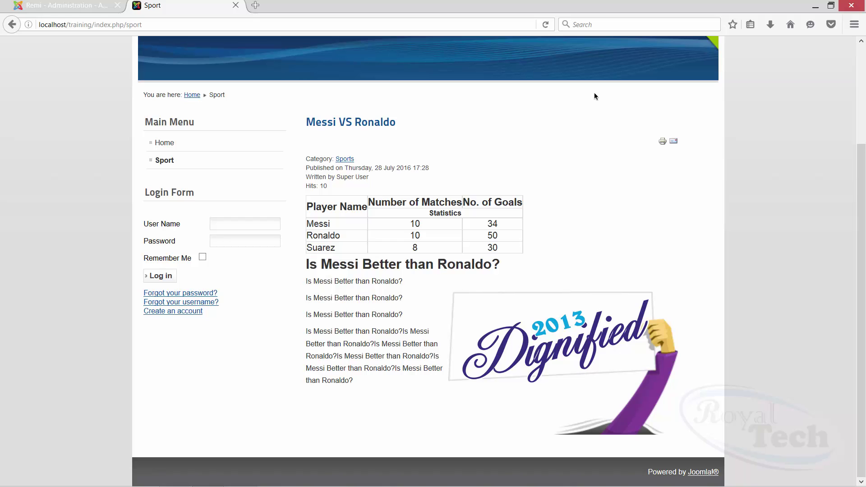
{"action": "left_click", "coordinate": [70, 5]}
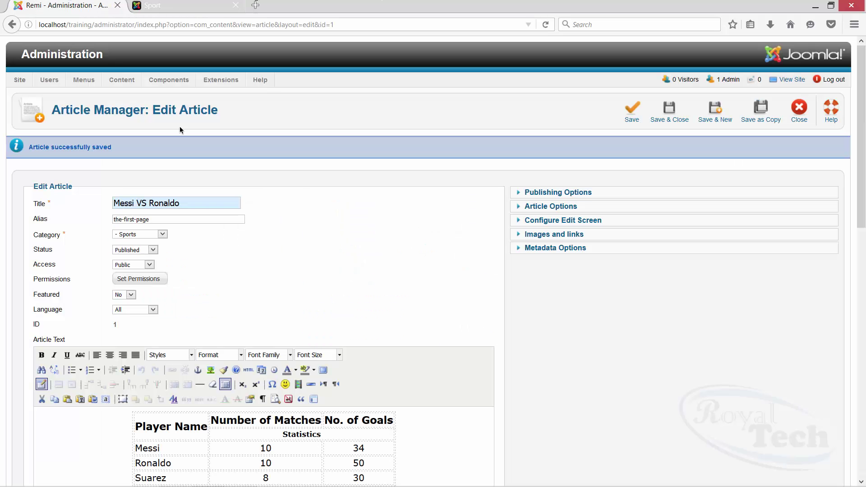
{"action": "scroll", "coordinate": [333, 309], "scroll_direction": "down", "scroll_amount": 4}
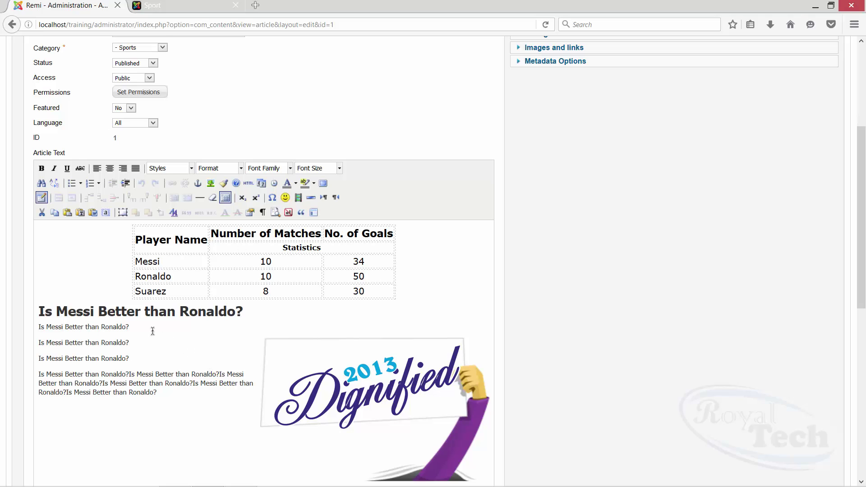
Give the first question line the custom text colour #a2c23c through More Colors.
{"action": "triple_click", "coordinate": [105, 328]}
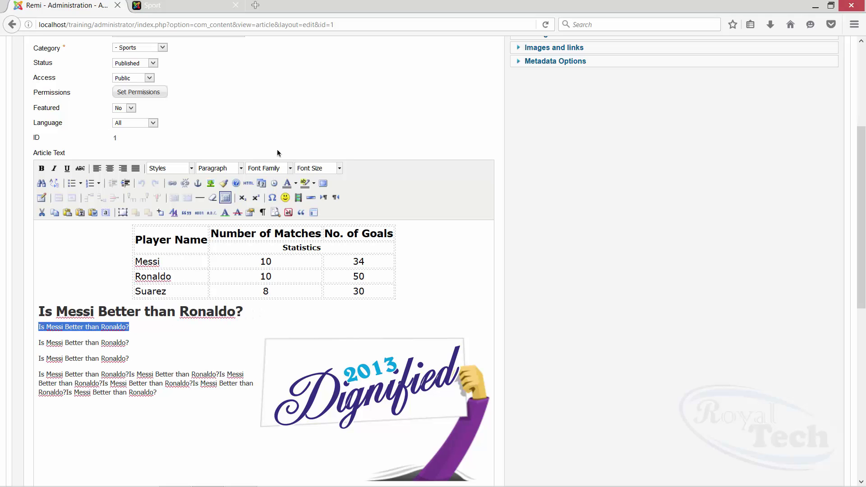
{"action": "left_click", "coordinate": [295, 183]}
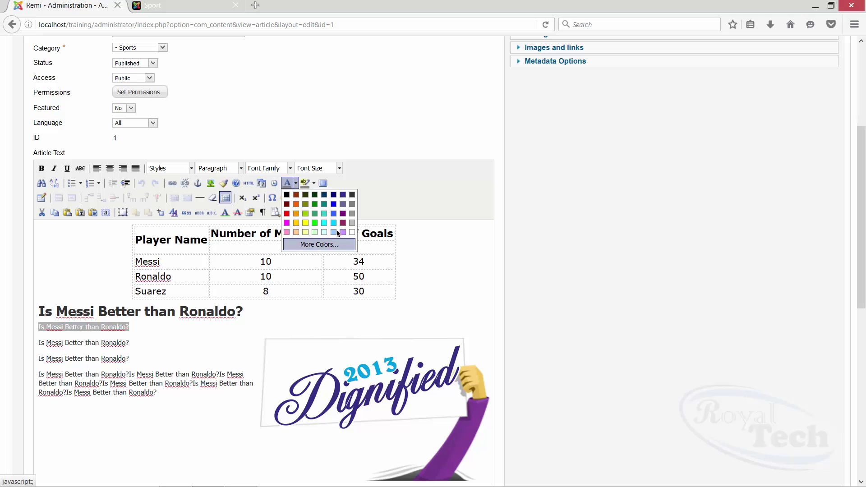
{"action": "left_click", "coordinate": [325, 245]}
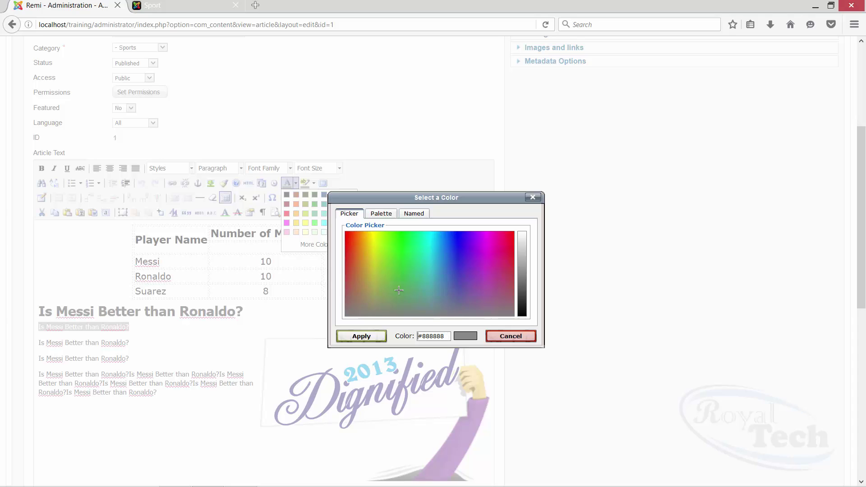
{"action": "left_click", "coordinate": [382, 215]}
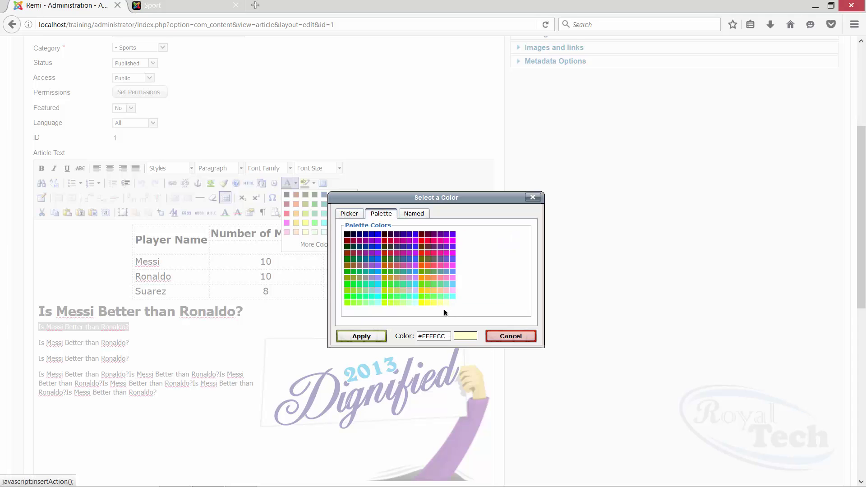
{"action": "left_click", "coordinate": [414, 214]}
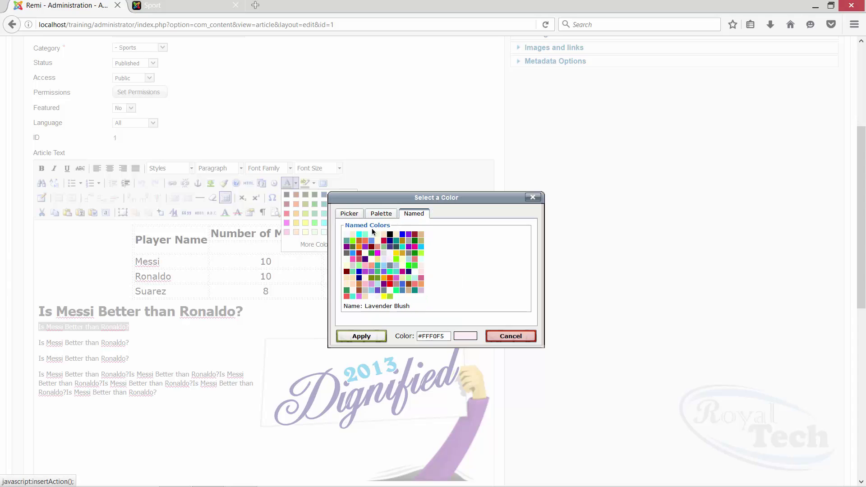
{"action": "left_click", "coordinate": [349, 214]}
{"action": "mouse_move", "coordinate": [393, 263]}
{"action": "left_mouse_down"}
{"action": "mouse_move", "coordinate": [385, 277]}
{"action": "mouse_move", "coordinate": [370, 274]}
{"action": "mouse_move", "coordinate": [380, 273]}
{"action": "left_mouse_up"}
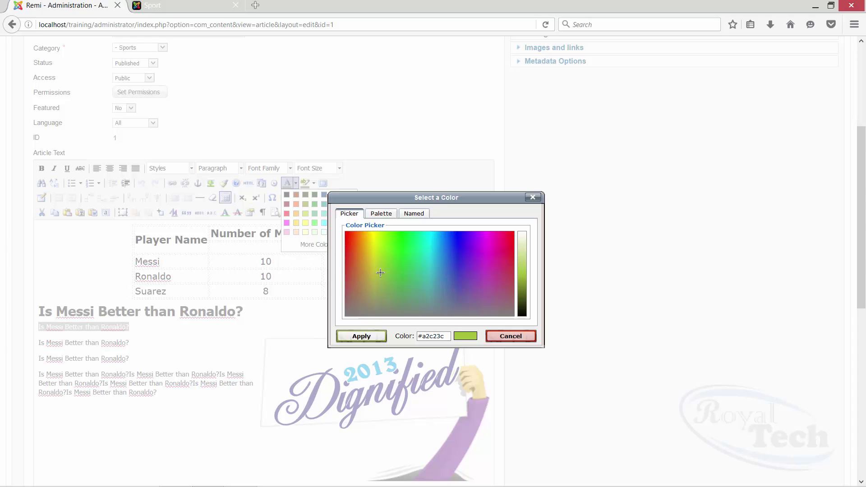
{"action": "left_click", "coordinate": [362, 336]}
{"action": "left_click", "coordinate": [216, 329]}
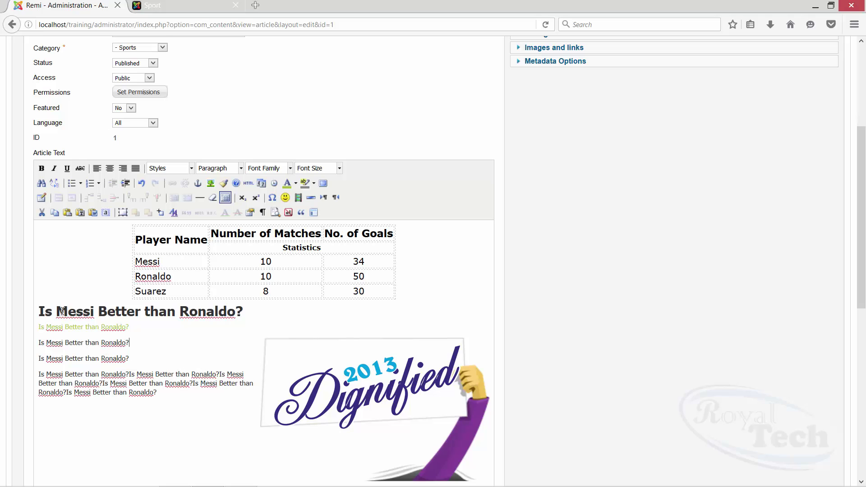
Make the second question line a disc-bulleted list item.
{"action": "left_click_drag", "start_coordinate": [130, 343], "coordinate": [36, 343]}
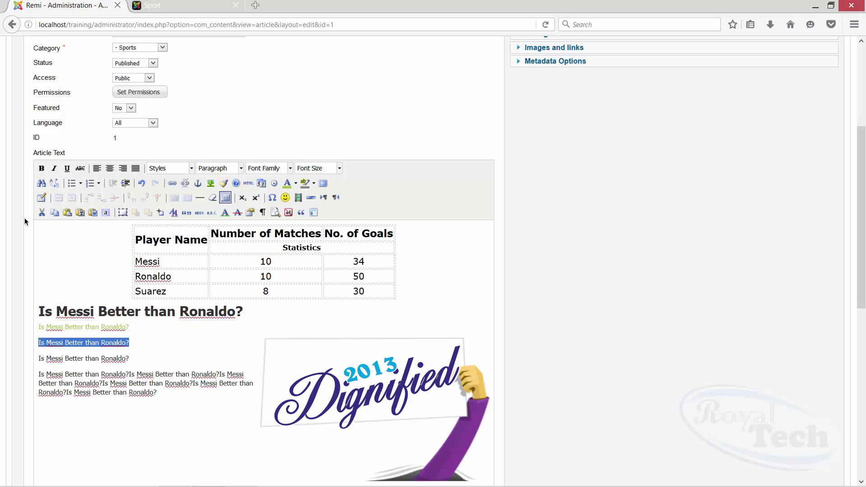
{"action": "left_click", "coordinate": [81, 184]}
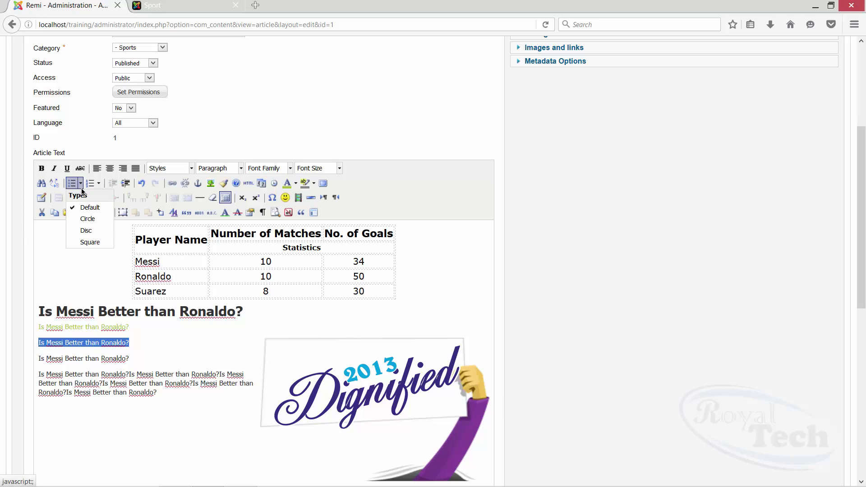
{"action": "left_click", "coordinate": [86, 230]}
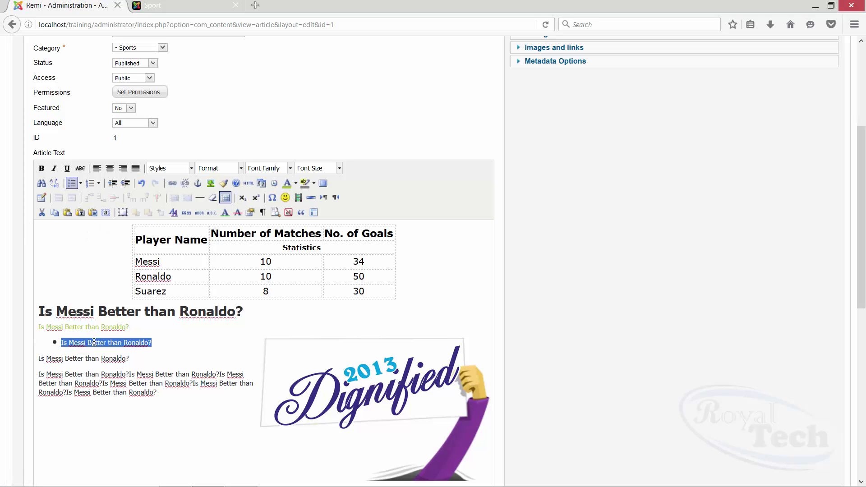
Make the third question line an Upper Alpha lettered item marked A.
{"action": "left_click_drag", "start_coordinate": [132, 359], "coordinate": [33, 361]}
{"action": "left_click", "coordinate": [98, 184]}
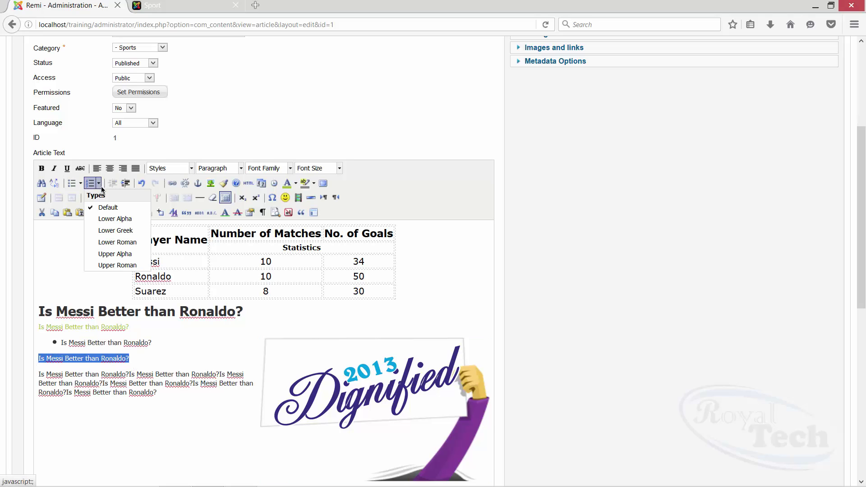
{"action": "left_click", "coordinate": [111, 243]}
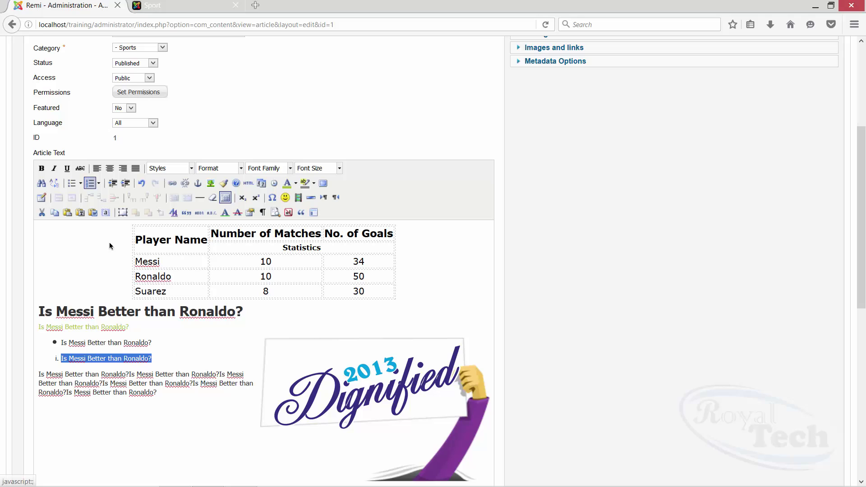
{"action": "left_click", "coordinate": [99, 184]}
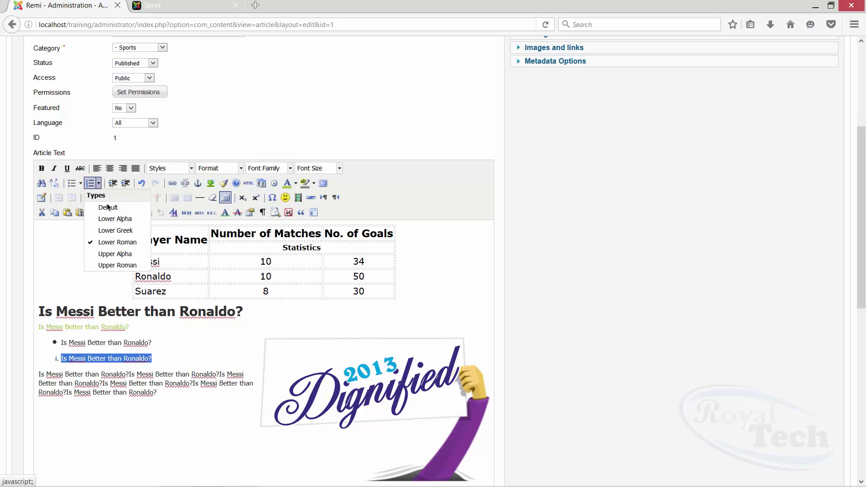
{"action": "left_click", "coordinate": [126, 258]}
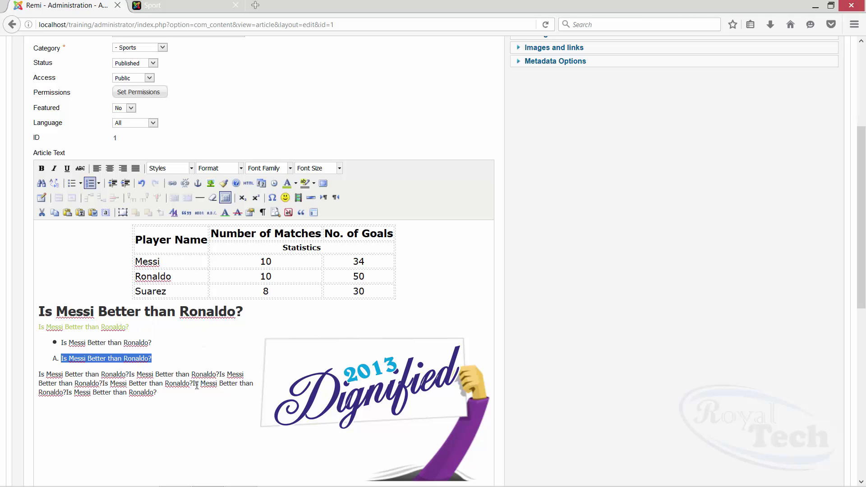
{"action": "left_click", "coordinate": [192, 359]}
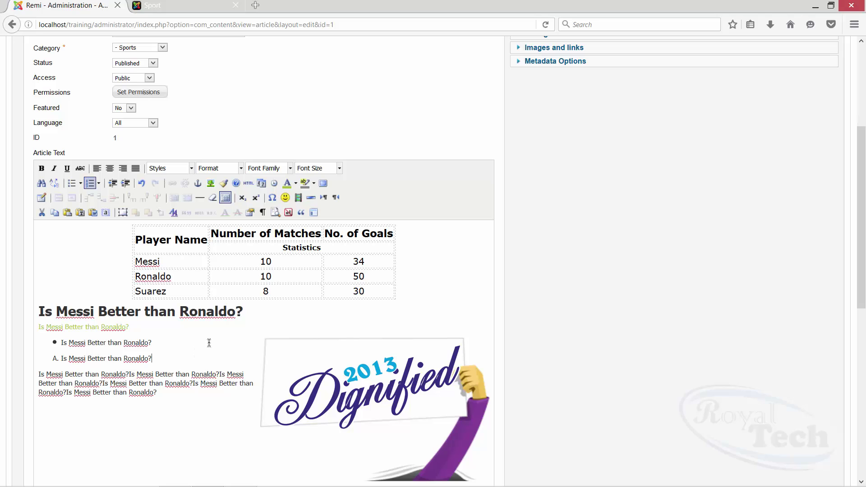
{"action": "left_click", "coordinate": [423, 404]}
Open the Insert/Edit Link dialog for the selected Dignified image.
{"action": "scroll", "coordinate": [493, 382], "scroll_direction": "down", "scroll_amount": 3}
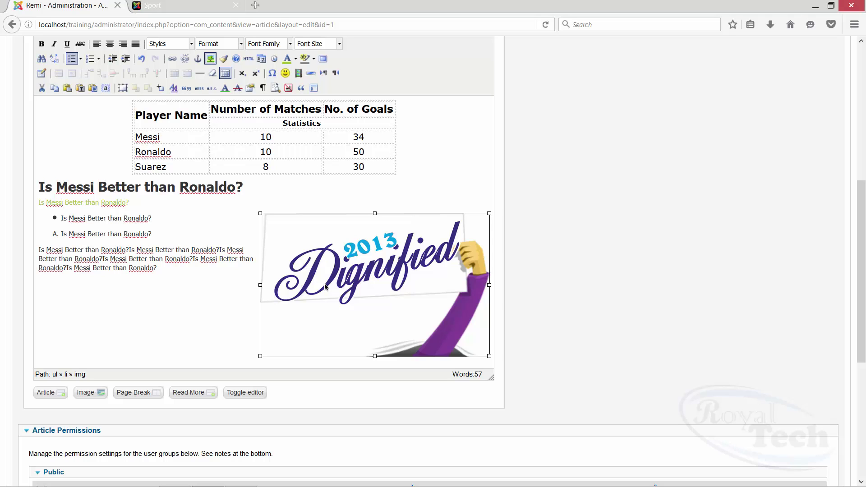
{"action": "scroll", "coordinate": [284, 295], "scroll_direction": "up", "scroll_amount": 3}
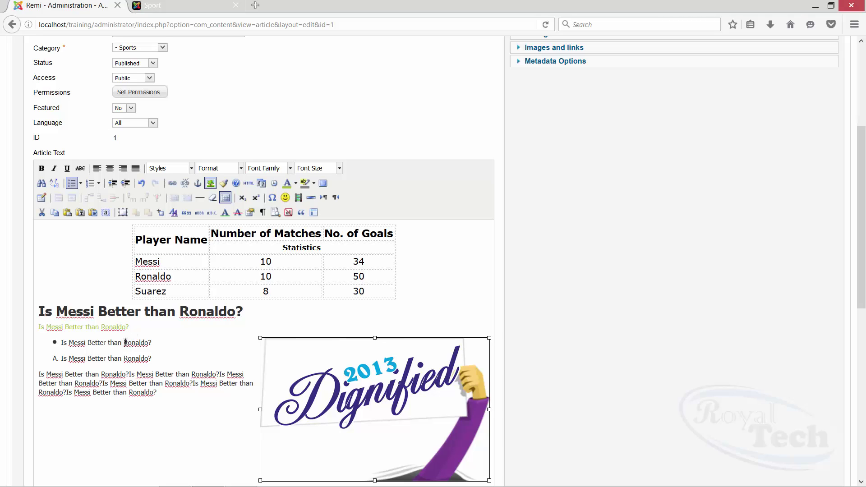
{"action": "left_click", "coordinate": [172, 185]}
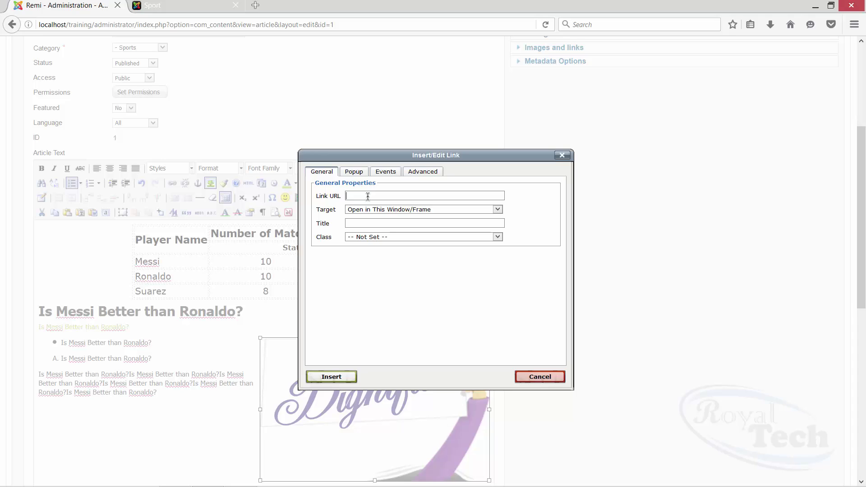
{"action": "type", "text": "http://google.com"}
{"action": "left_click", "coordinate": [400, 209]}
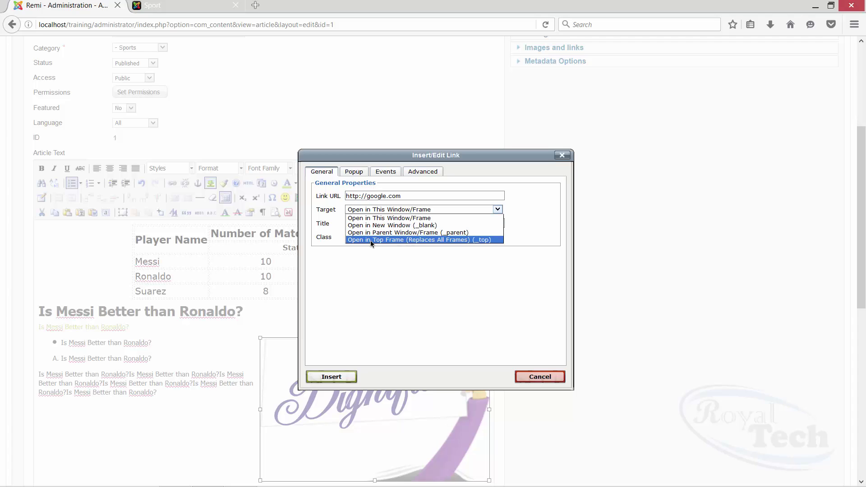
{"action": "left_click", "coordinate": [429, 227]}
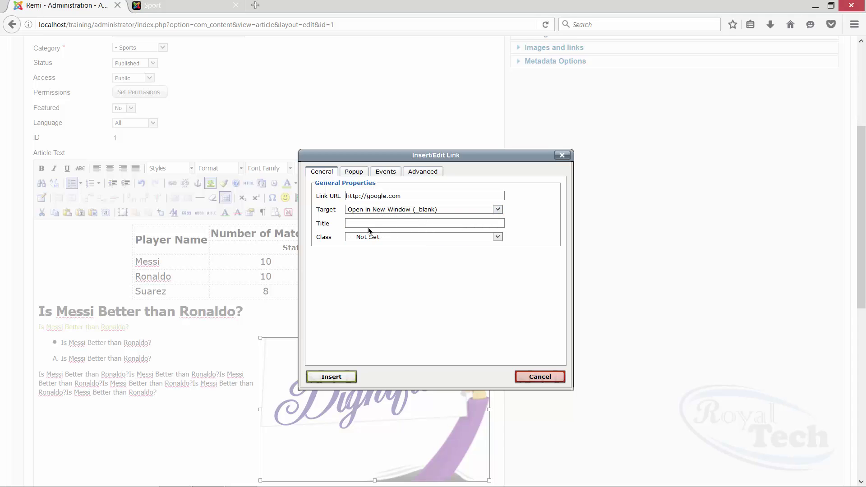
Review the Popup, Events and Advanced tabs, then insert the google.com link on the image.
{"action": "left_click", "coordinate": [355, 172]}
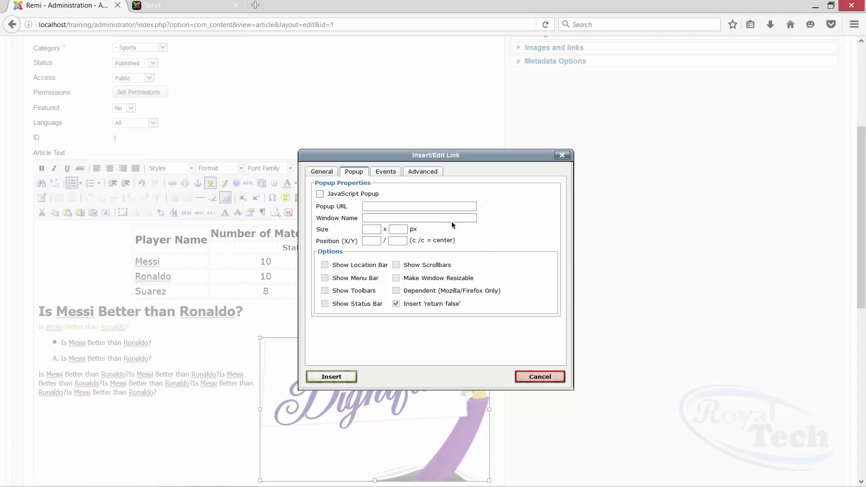
{"action": "left_click", "coordinate": [382, 176]}
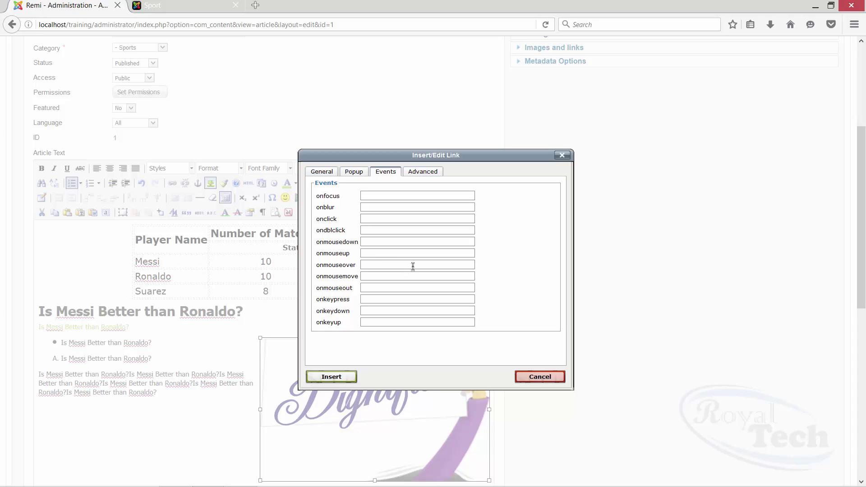
{"action": "left_click", "coordinate": [423, 174]}
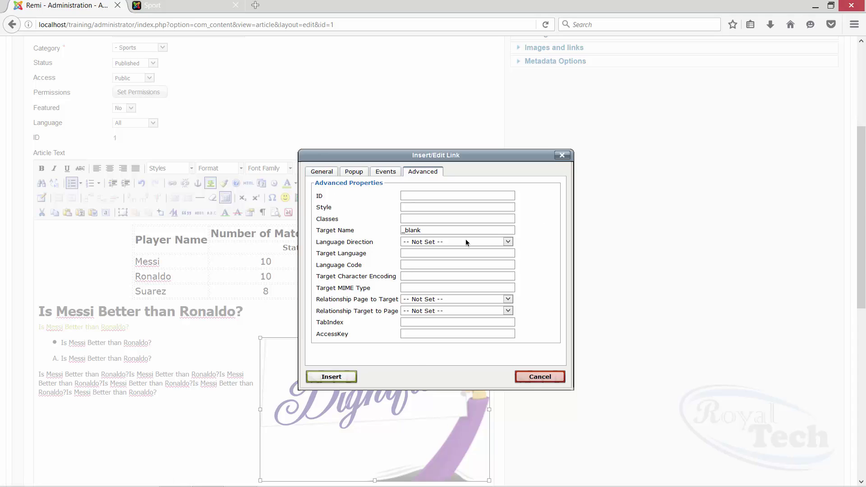
{"action": "left_click", "coordinate": [331, 378]}
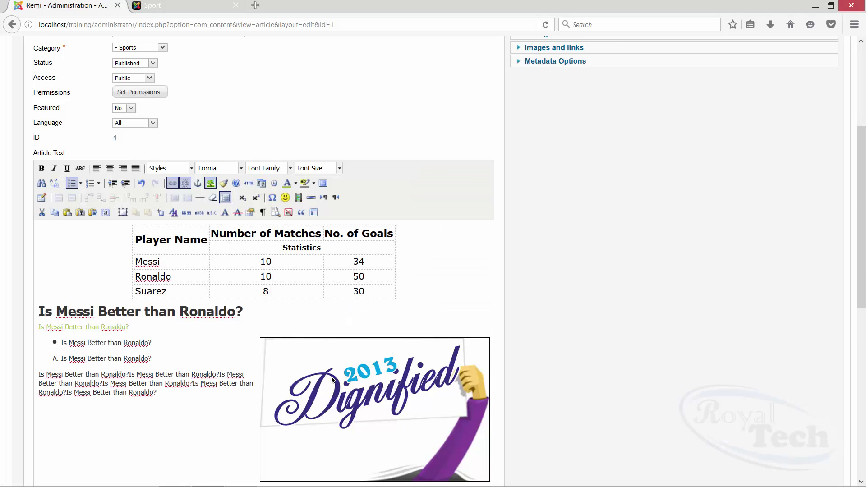
Save the article and switch to the Sport tab showing the public site.
{"action": "scroll", "coordinate": [385, 338], "scroll_direction": "up", "scroll_amount": 5}
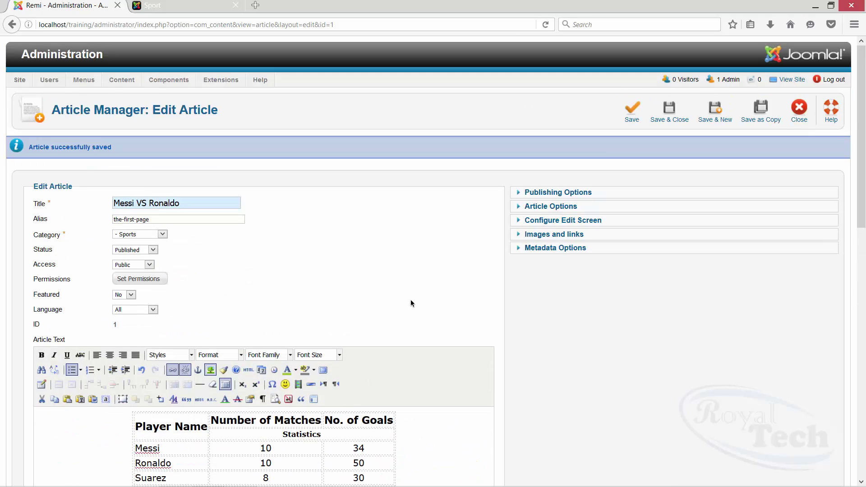
{"action": "left_click", "coordinate": [632, 119]}
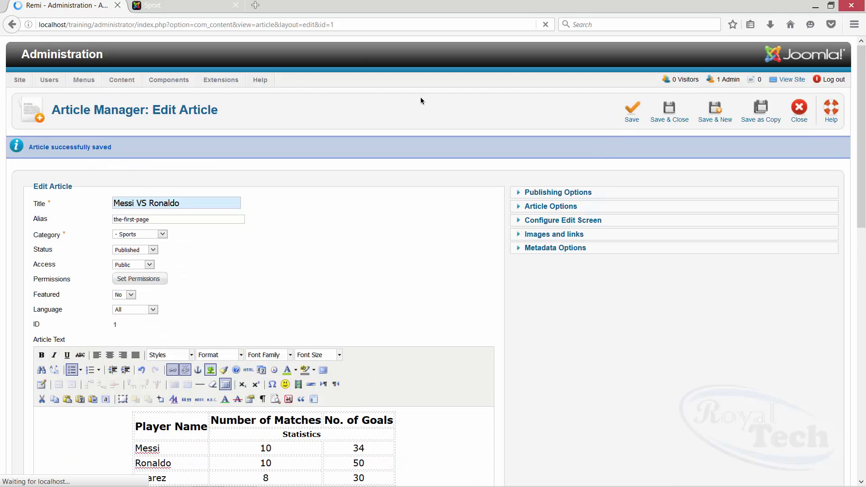
{"action": "left_click", "coordinate": [189, 5]}
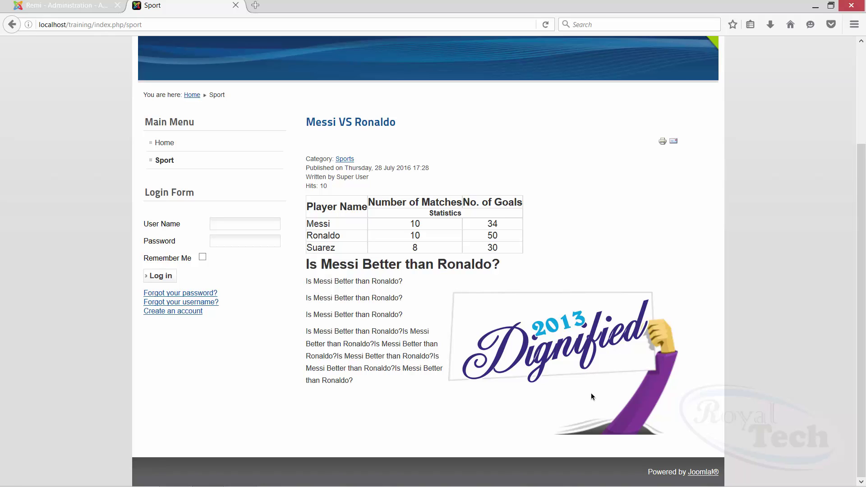
Reload the Sport page, test the image opens google.com, then return to the admin editor.
{"action": "key", "text": "F5"}
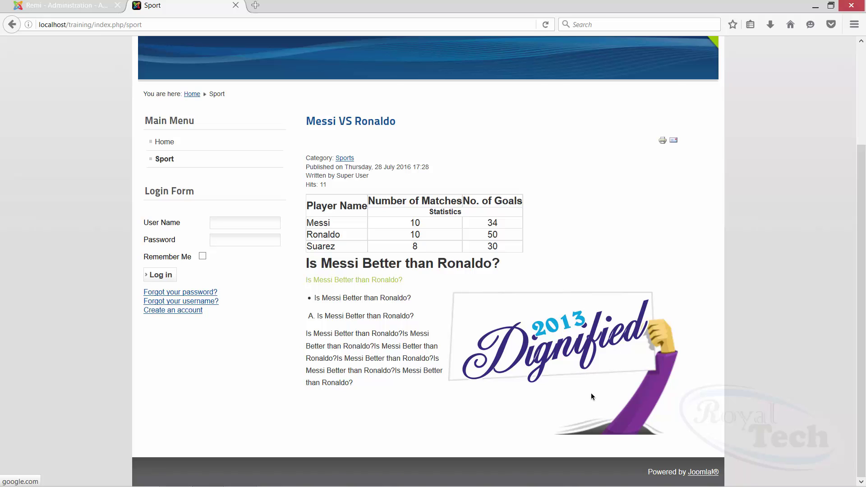
{"action": "left_click", "coordinate": [565, 361]}
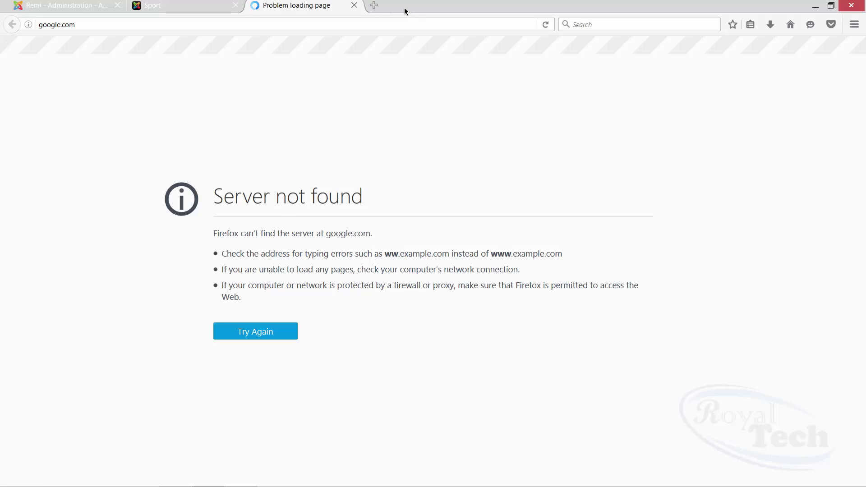
{"action": "left_click", "coordinate": [352, 9]}
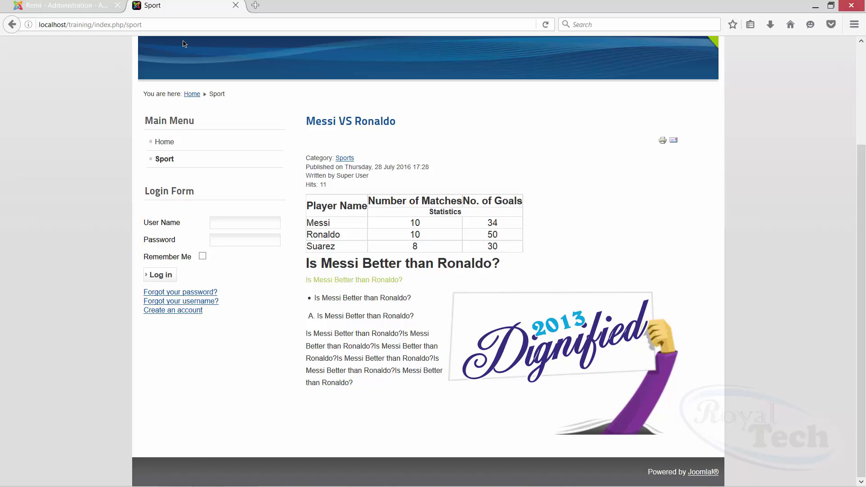
{"action": "left_click", "coordinate": [48, 7]}
{"action": "scroll", "coordinate": [472, 212], "scroll_direction": "down", "scroll_amount": 2}
{"action": "scroll", "coordinate": [472, 215], "scroll_direction": "down", "scroll_amount": 10}
{"action": "scroll", "coordinate": [520, 239], "scroll_direction": "up", "scroll_amount": 6}
Select the word Messi in lettered item A and open Insert/Edit Link for it.
{"action": "left_click", "coordinate": [345, 317]}
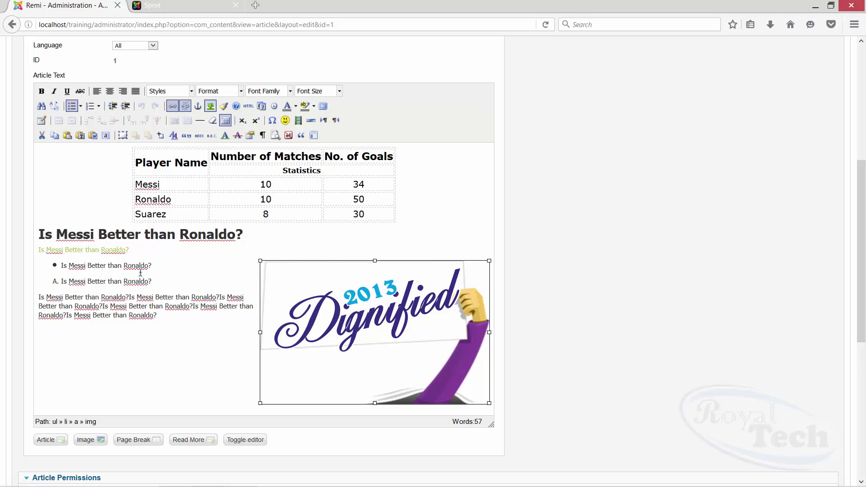
{"action": "left_click", "coordinate": [126, 280]}
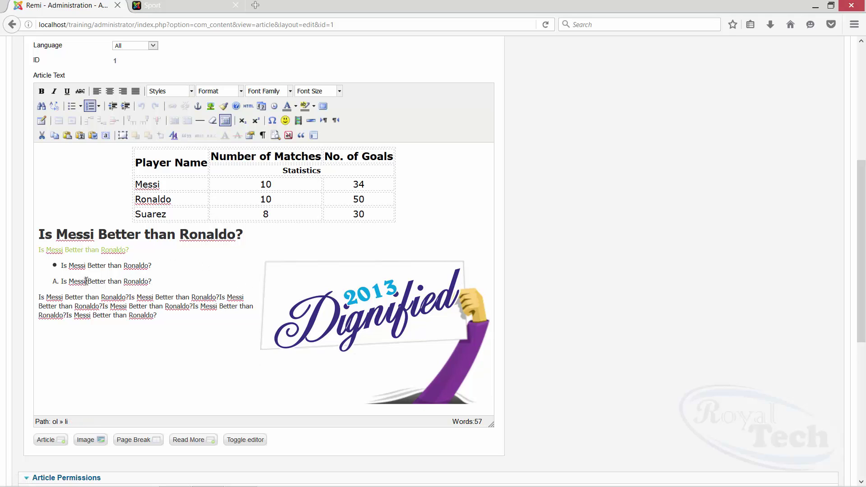
{"action": "left_click_drag", "start_coordinate": [85, 281], "coordinate": [69, 281]}
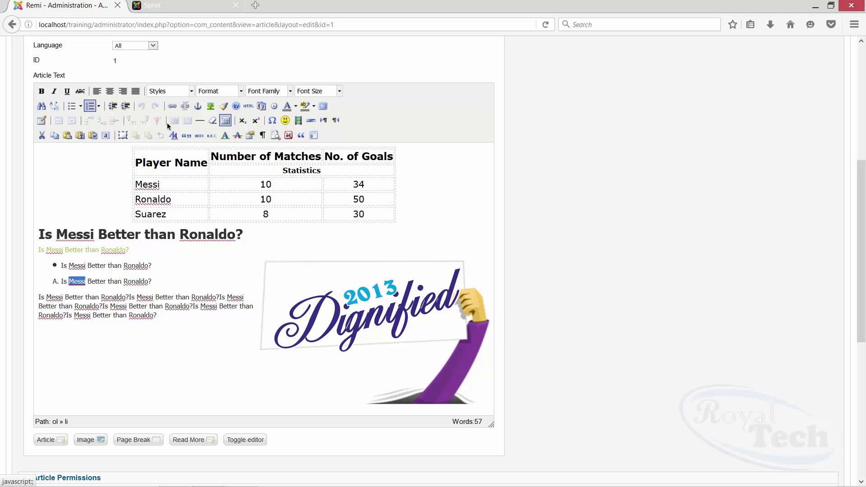
{"action": "left_click", "coordinate": [171, 107]}
{"action": "left_click", "coordinate": [357, 196]}
{"action": "type", "text": "ww"}
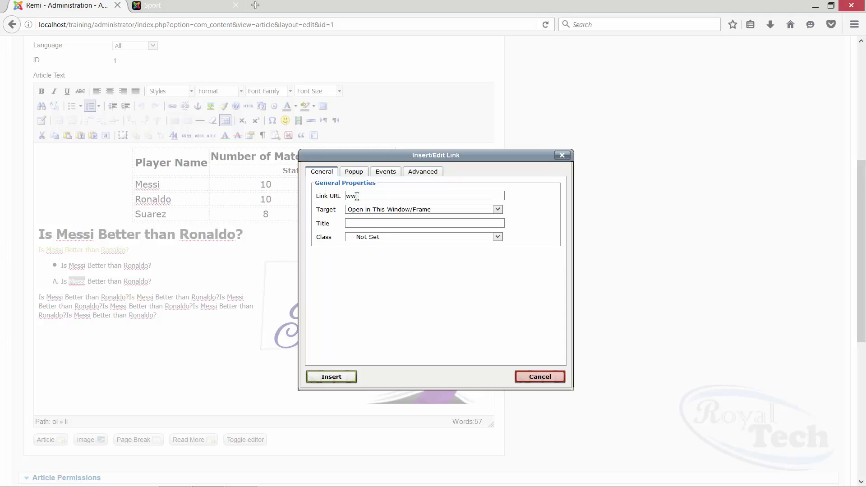
{"action": "type", "text": "w.messi.com"}
{"action": "left_click", "coordinate": [437, 210]}
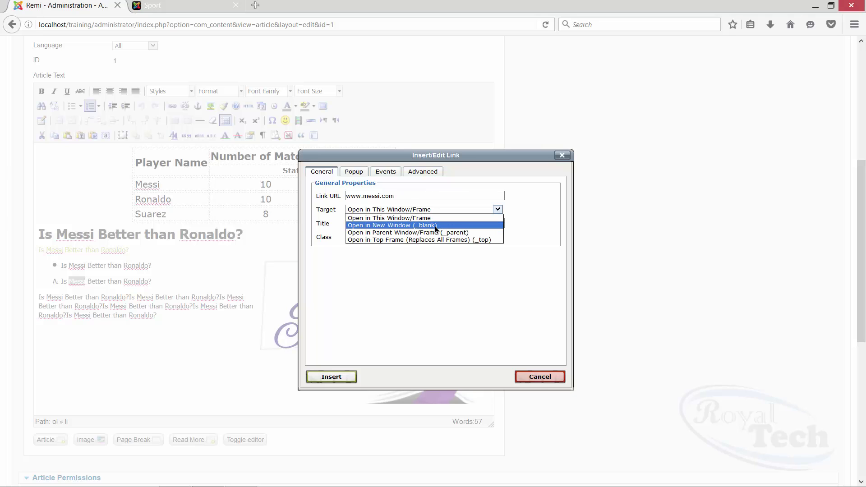
{"action": "left_click", "coordinate": [436, 225]}
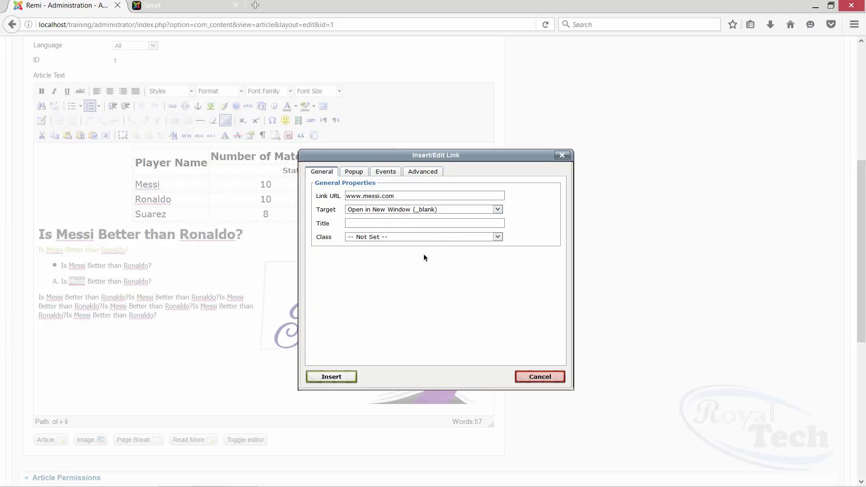
{"action": "left_click", "coordinate": [339, 377]}
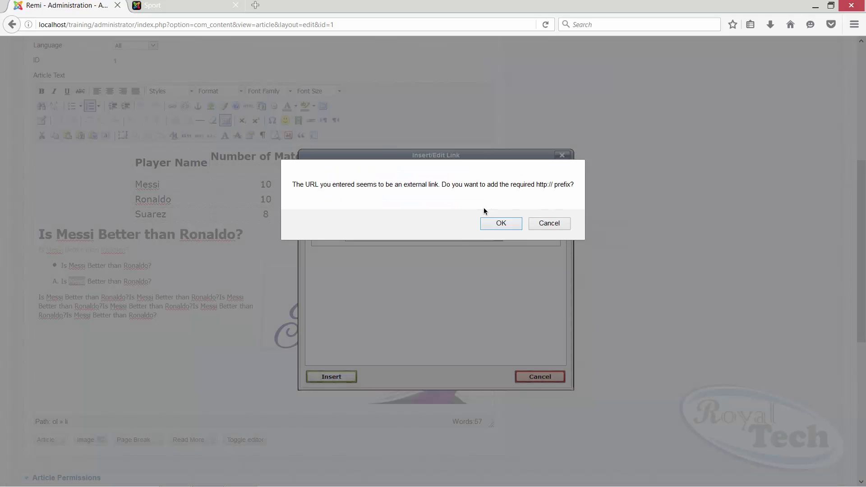
{"action": "left_click", "coordinate": [545, 223]}
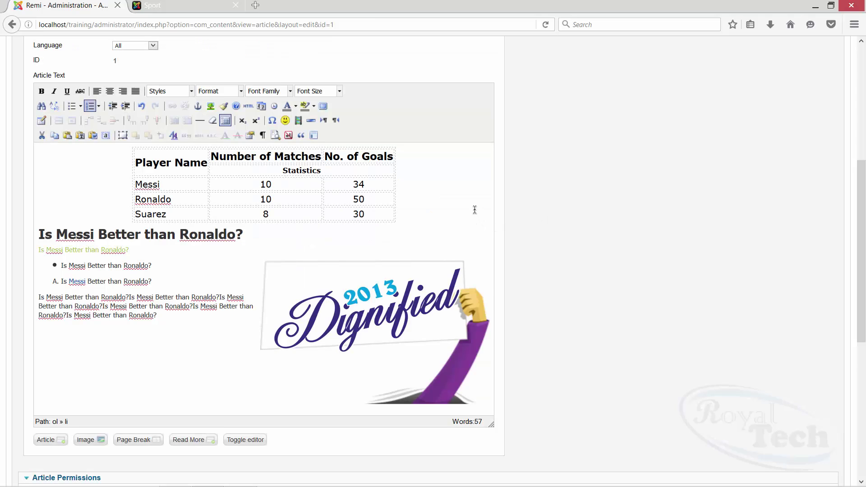
{"action": "left_click", "coordinate": [86, 282]}
{"action": "key", "text": "Delete"}
{"action": "left_click_drag", "start_coordinate": [86, 282], "coordinate": [69, 285]}
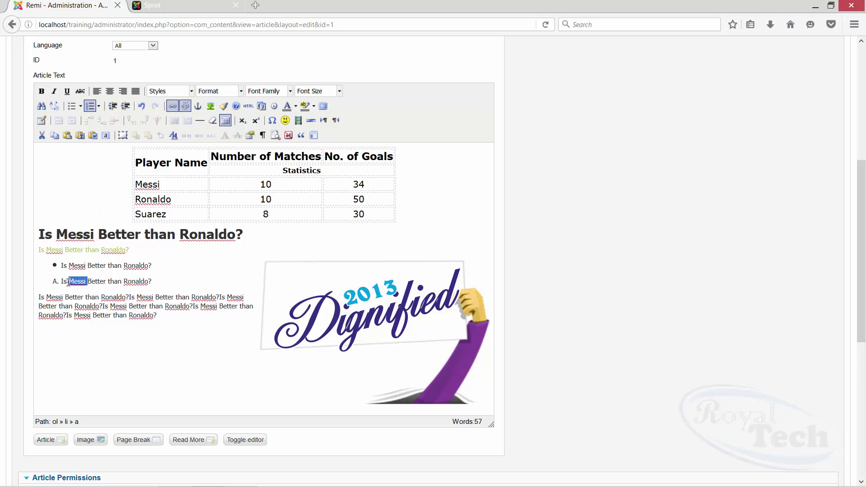
{"action": "left_click", "coordinate": [183, 110]}
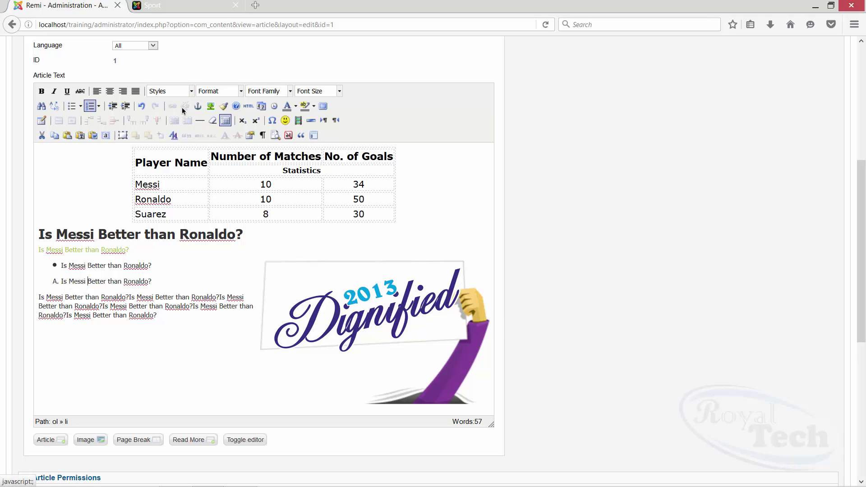
{"action": "left_click", "coordinate": [226, 271]}
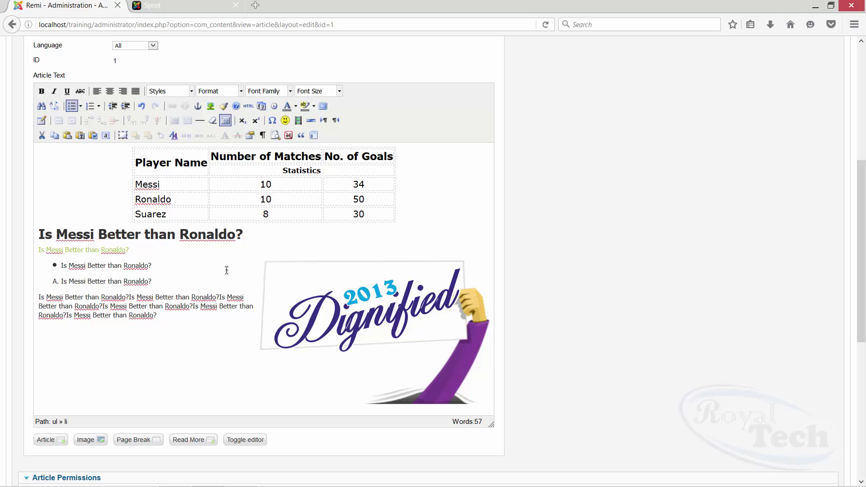